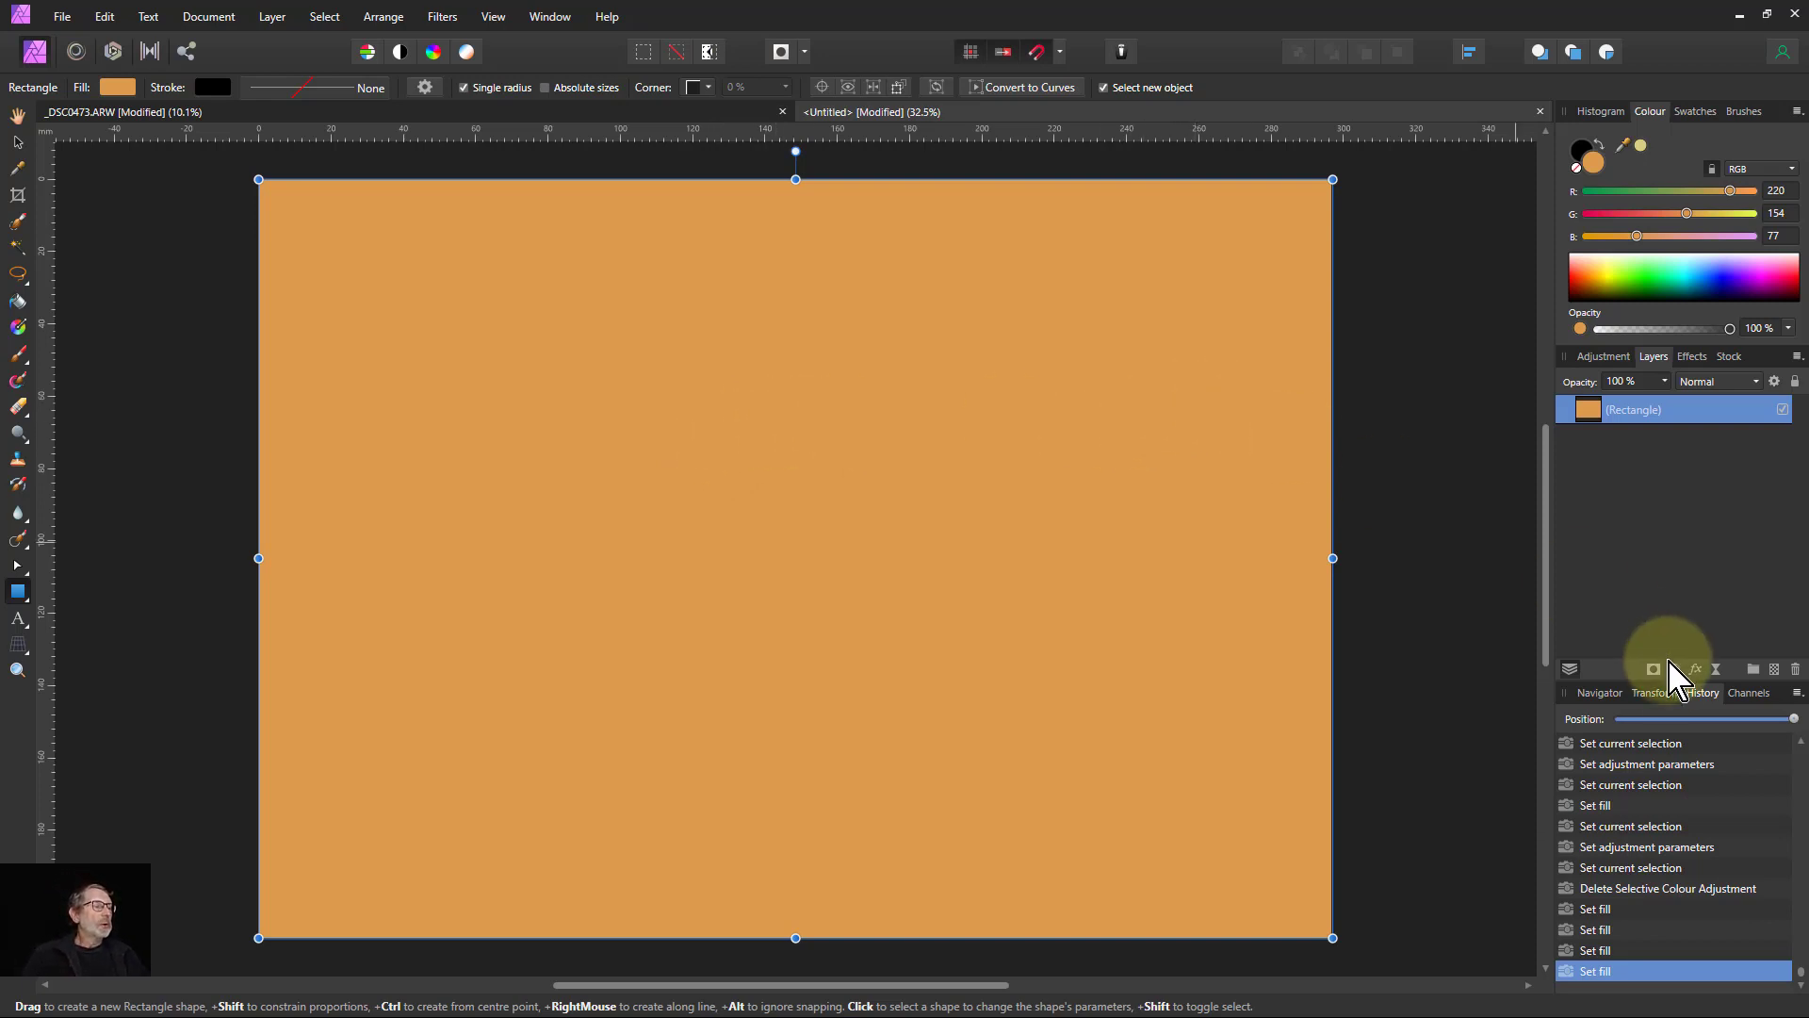
Add a Selective Colour adjustment layer above the orange rectangle from the Adjustments list.
{"action": "left_click", "coordinate": [1669, 660]}
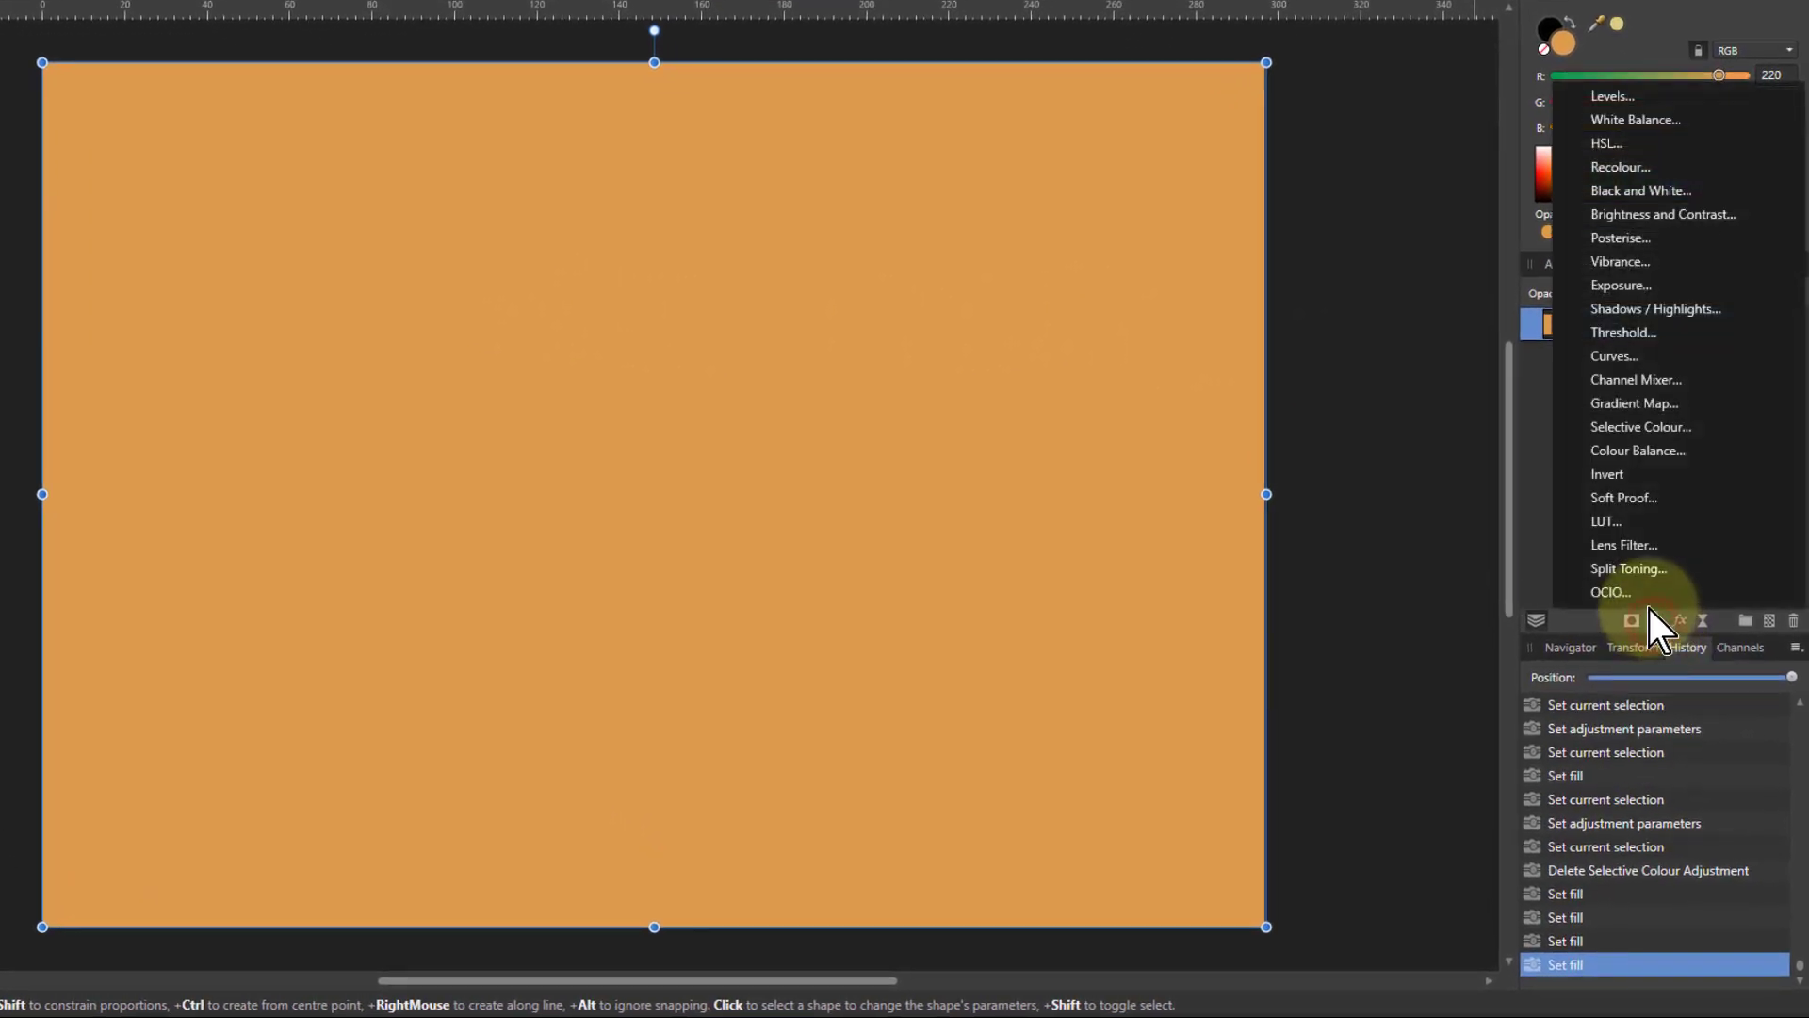
{"action": "left_click", "coordinate": [1637, 429]}
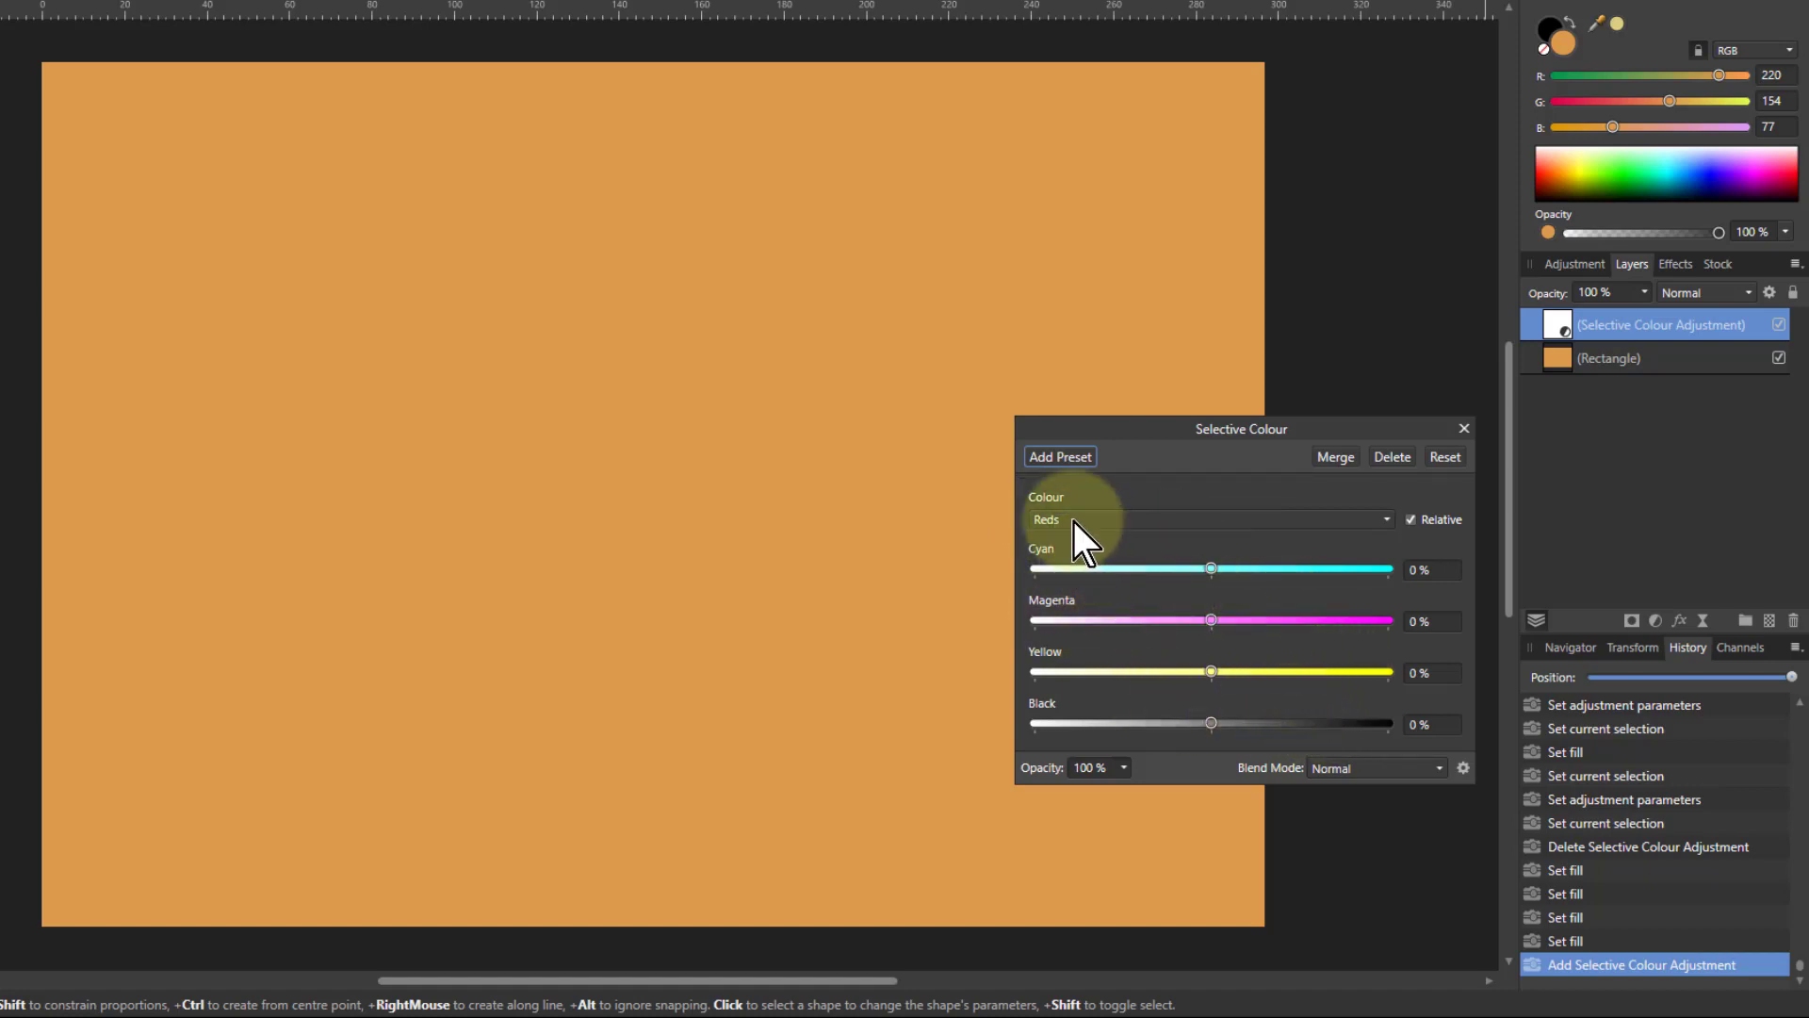
{"action": "left_click", "coordinate": [1413, 521]}
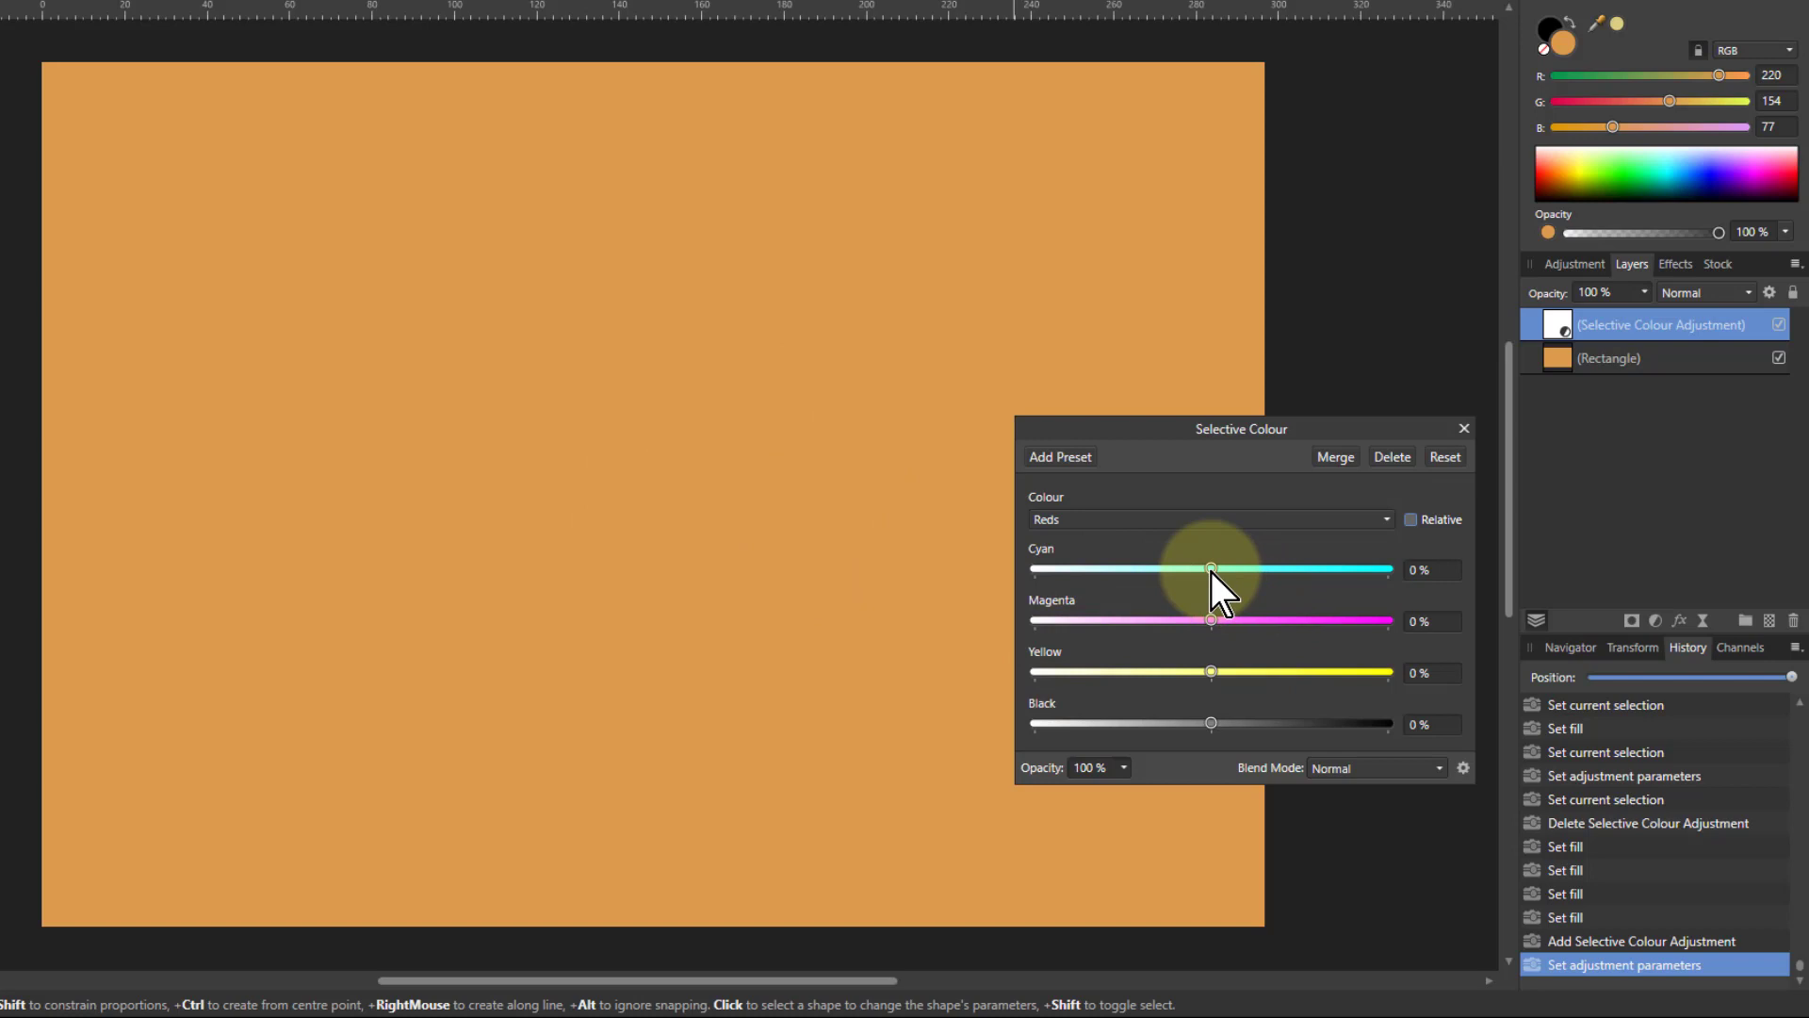
{"action": "left_click_drag", "start_coordinate": [1210, 569], "coordinate": [1411, 573]}
{"action": "left_click_drag", "start_coordinate": [1291, 603], "coordinate": [1227, 601]}
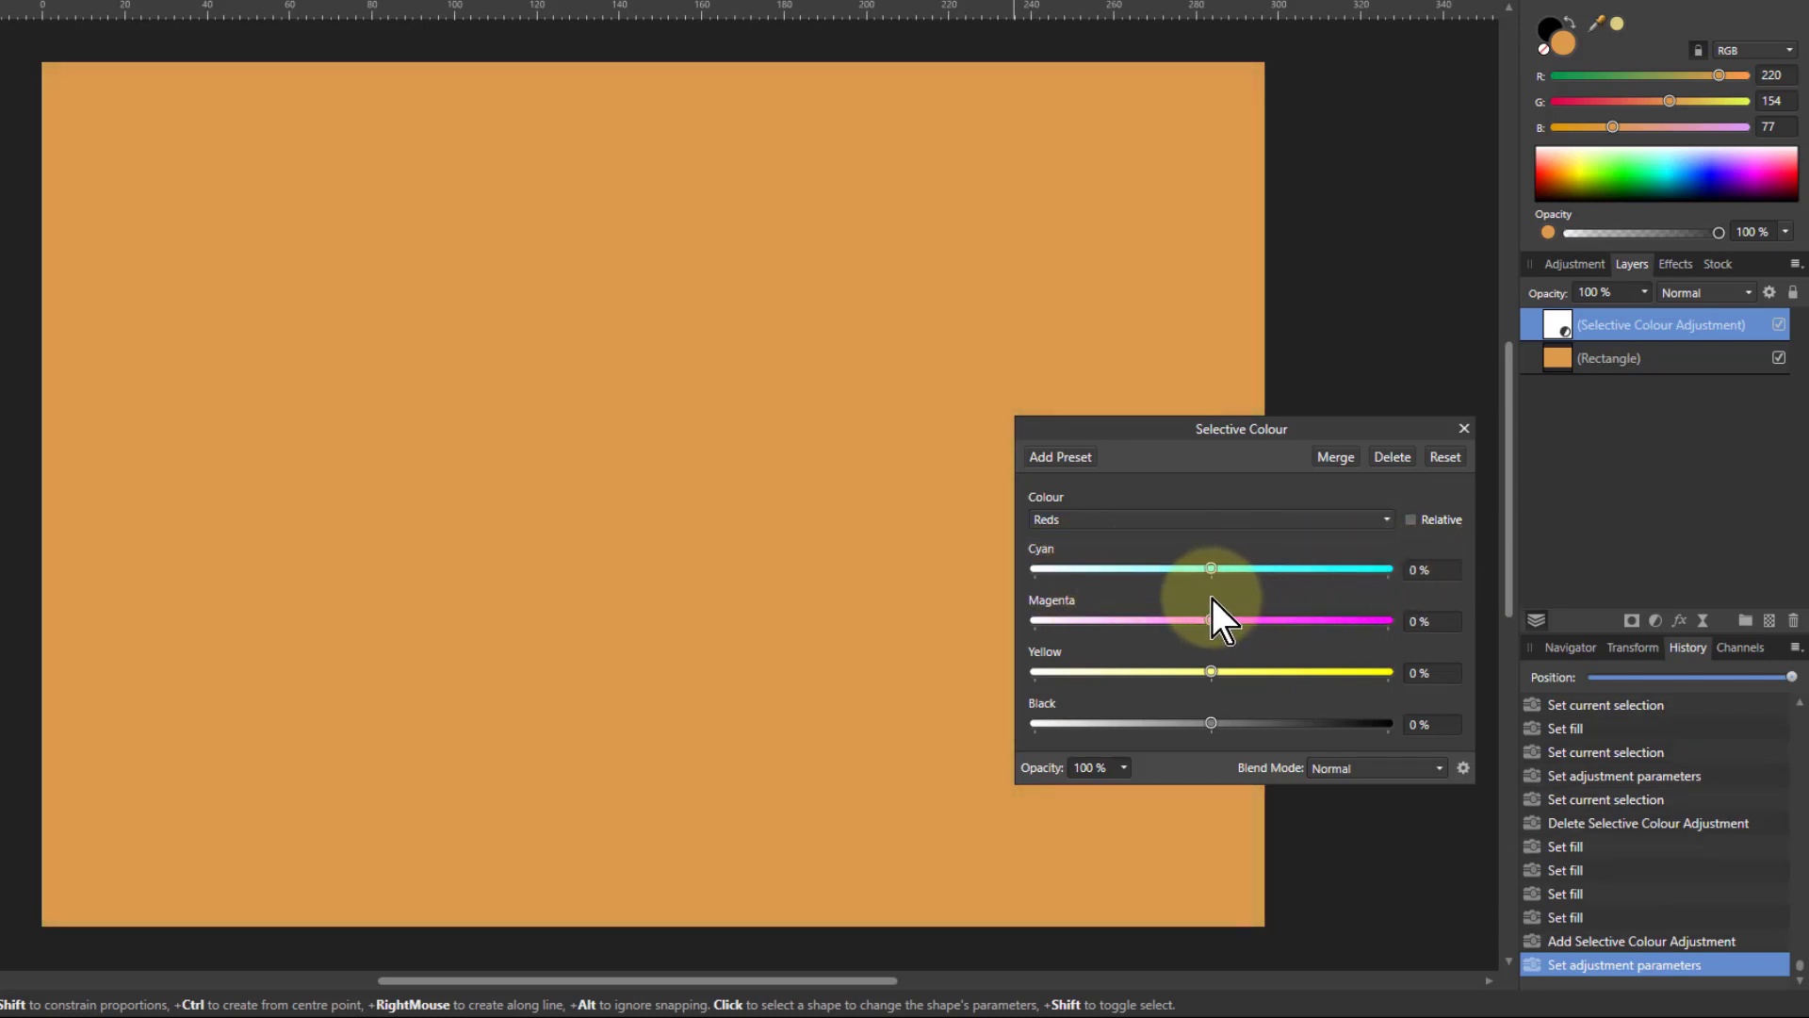
Switch the Selective Colour target to Greens and try a Cyan shift.
{"action": "left_click", "coordinate": [1190, 522]}
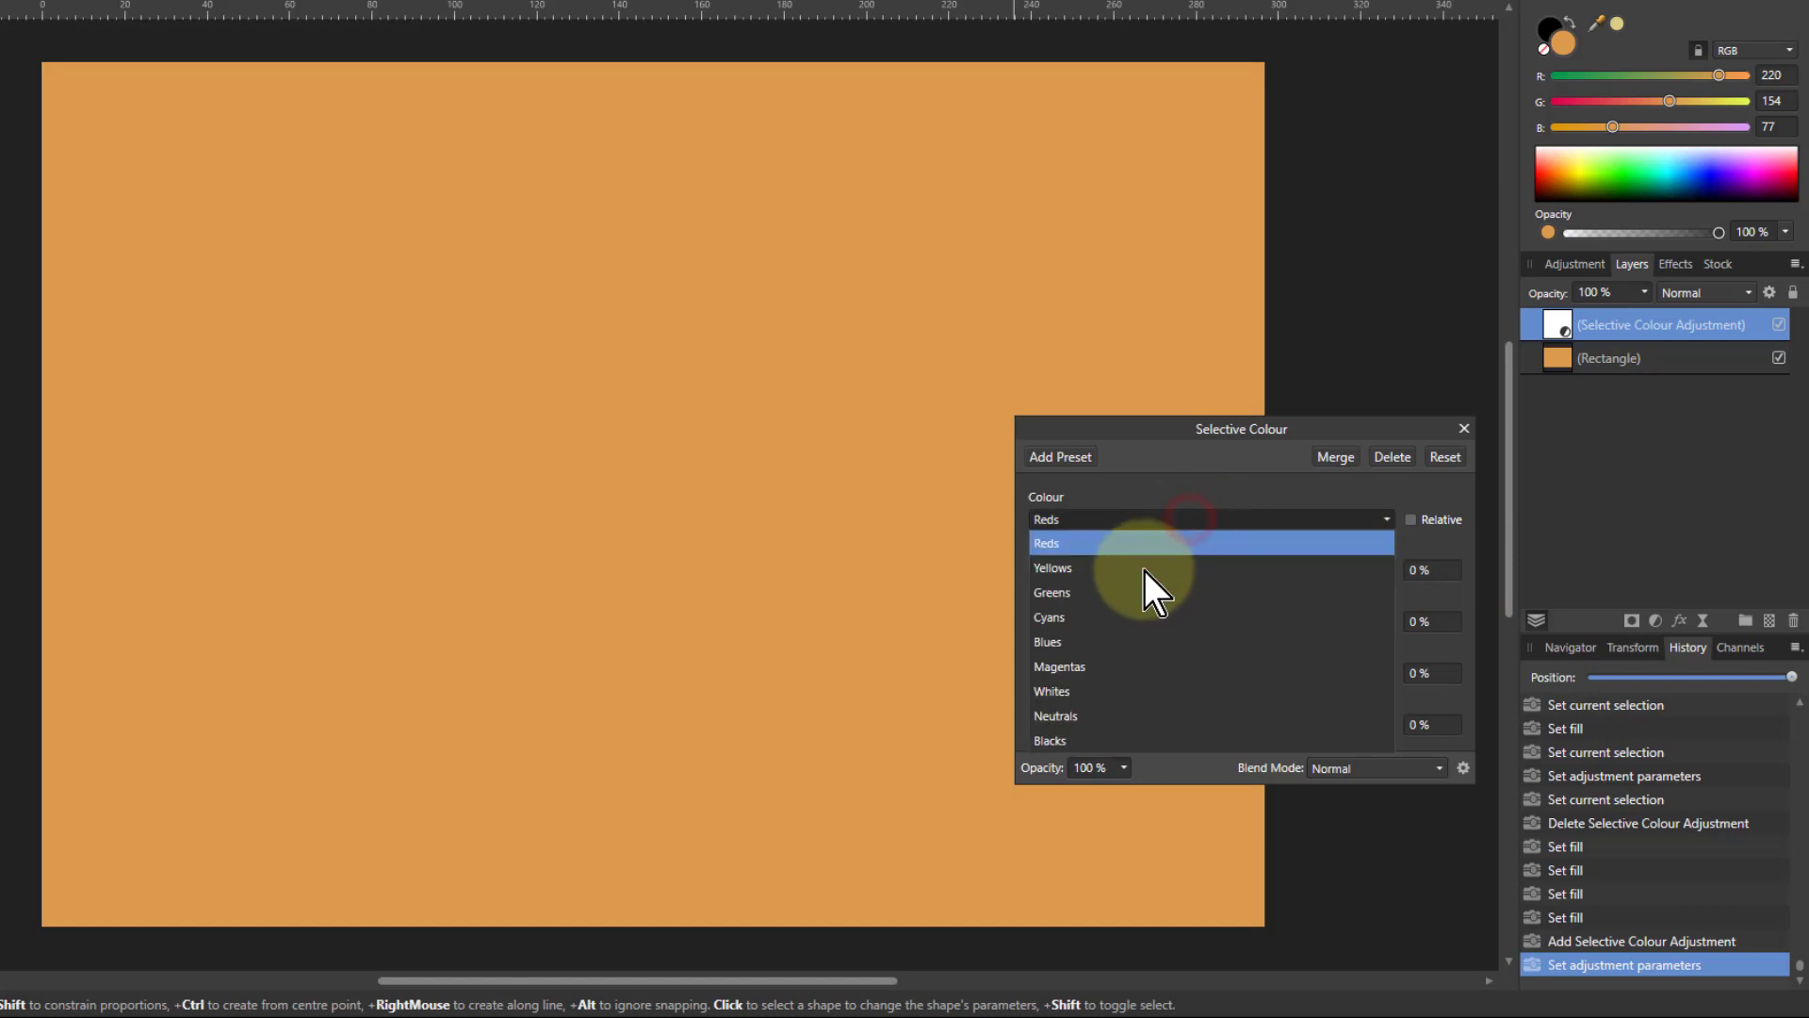
{"action": "left_click", "coordinate": [1138, 597]}
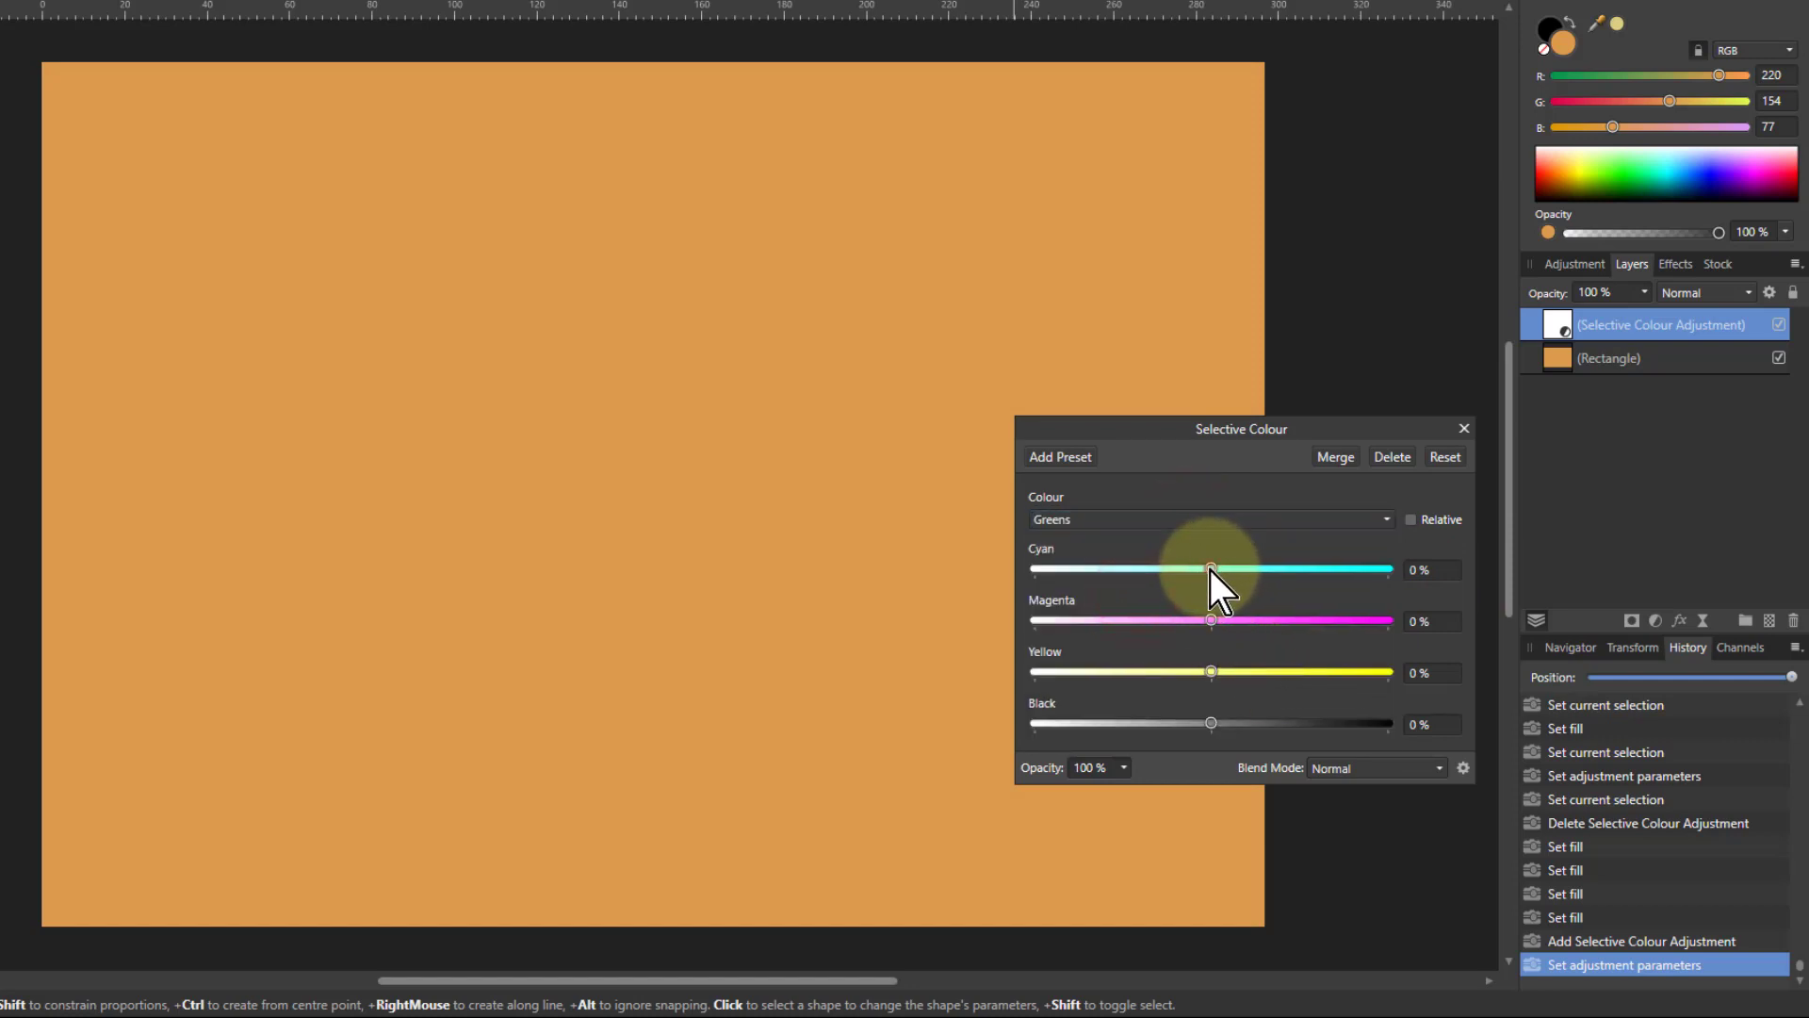
{"action": "mouse_move", "coordinate": [1209, 569]}
{"action": "left_mouse_down"}
{"action": "mouse_move", "coordinate": [1381, 573]}
{"action": "mouse_move", "coordinate": [1019, 586]}
{"action": "mouse_move", "coordinate": [1481, 586]}
{"action": "mouse_move", "coordinate": [1084, 590]}
{"action": "mouse_move", "coordinate": [1212, 603]}
{"action": "left_mouse_up"}
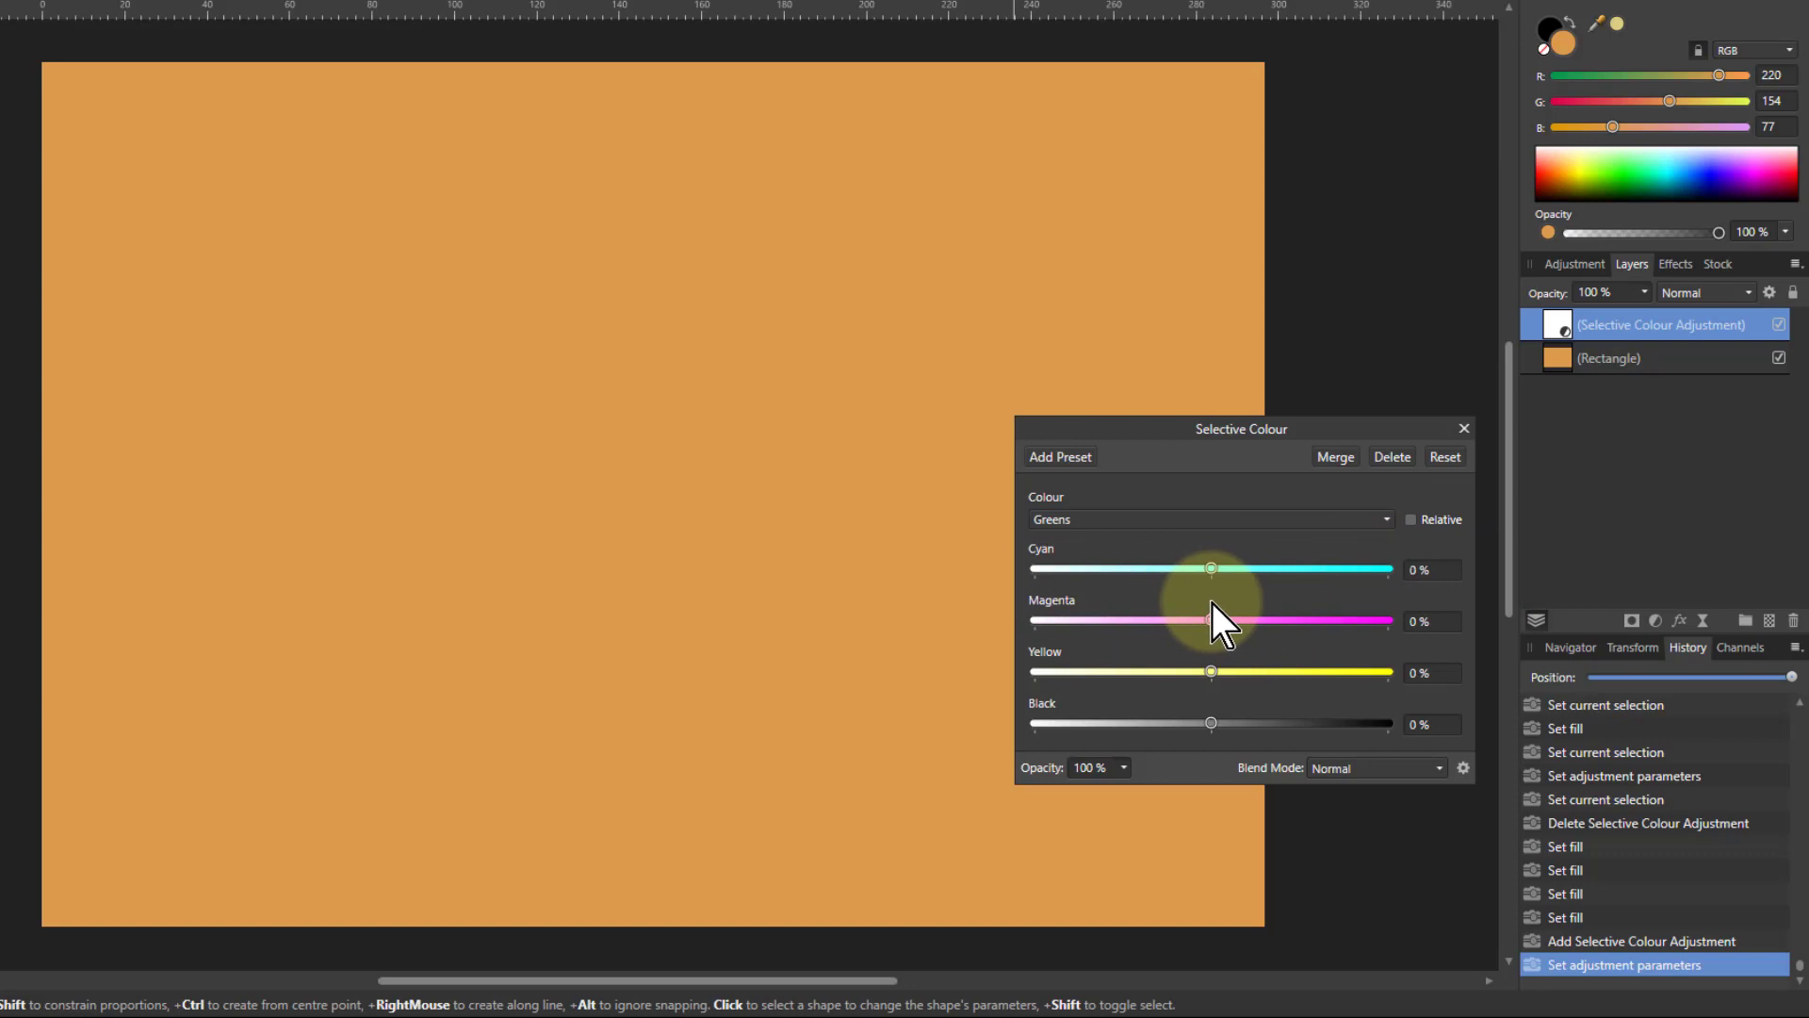
Return the target to Reds and test the Magenta amount, leaving it at 0%.
{"action": "left_click", "coordinate": [1156, 526]}
{"action": "left_click", "coordinate": [1126, 549]}
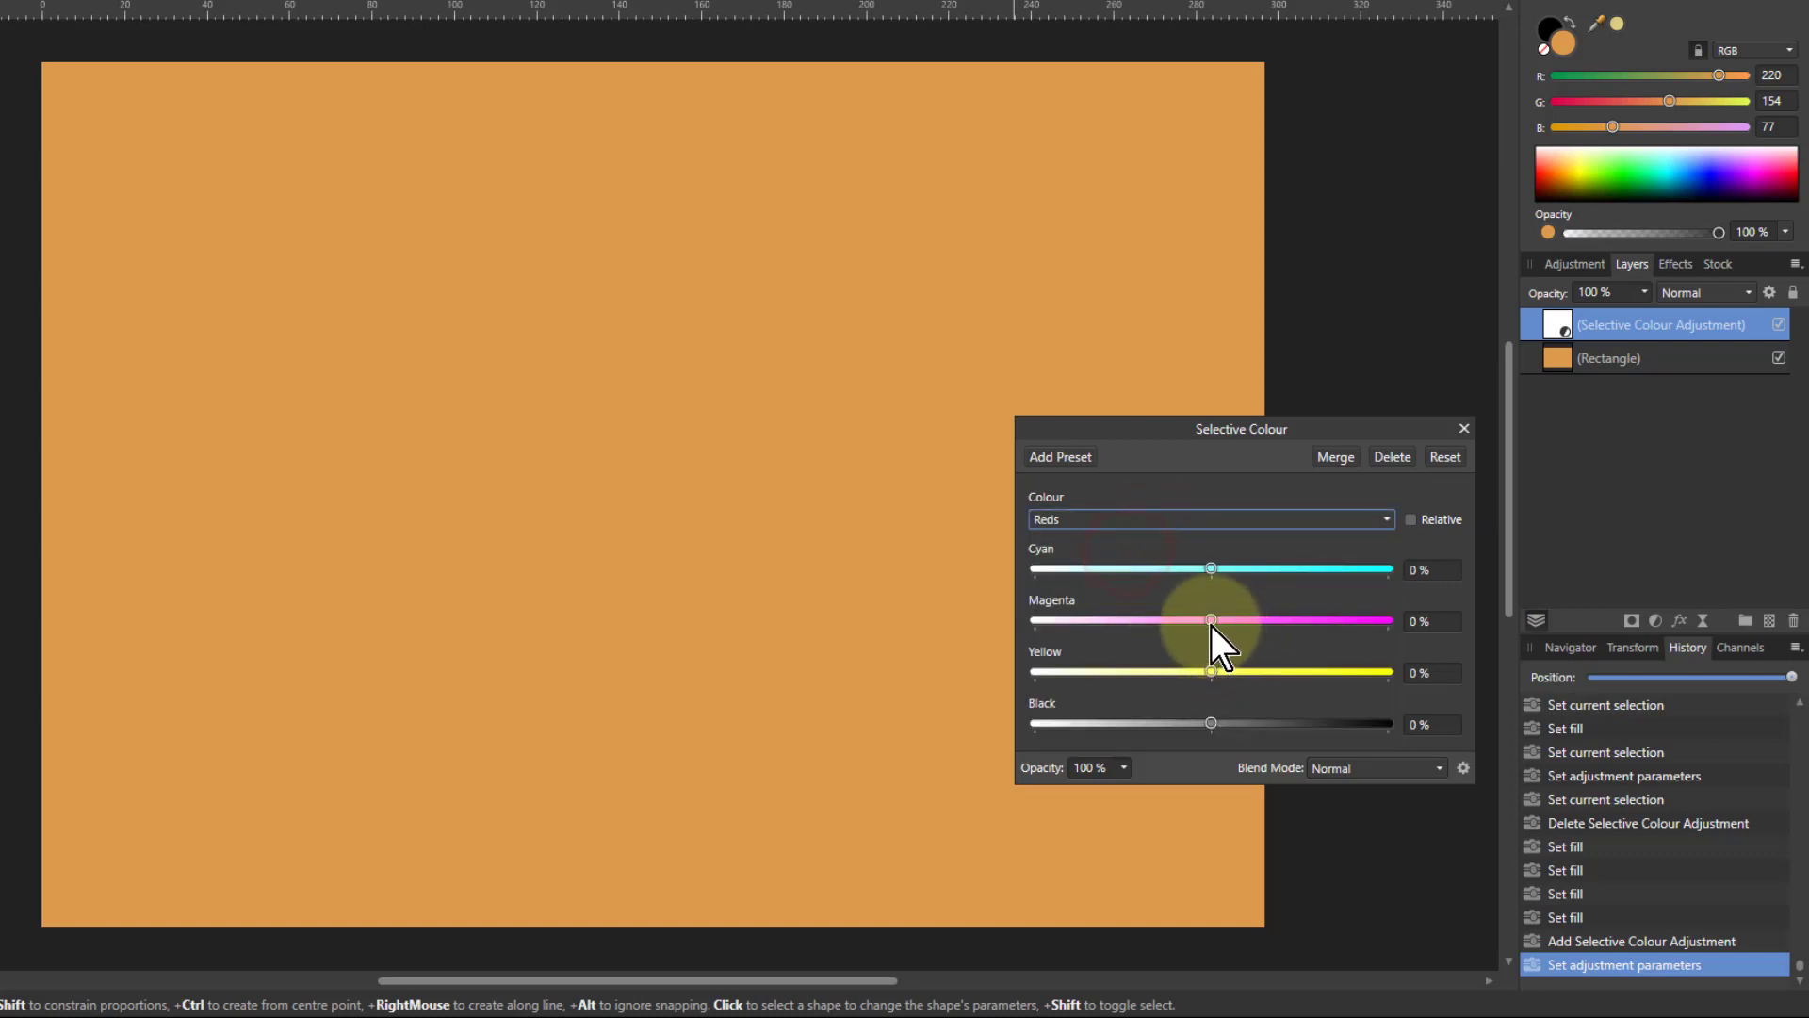
{"action": "mouse_move", "coordinate": [1212, 626]}
{"action": "left_mouse_down"}
{"action": "mouse_move", "coordinate": [1054, 631]}
{"action": "mouse_move", "coordinate": [1411, 625]}
{"action": "mouse_move", "coordinate": [1212, 636]}
{"action": "left_mouse_up"}
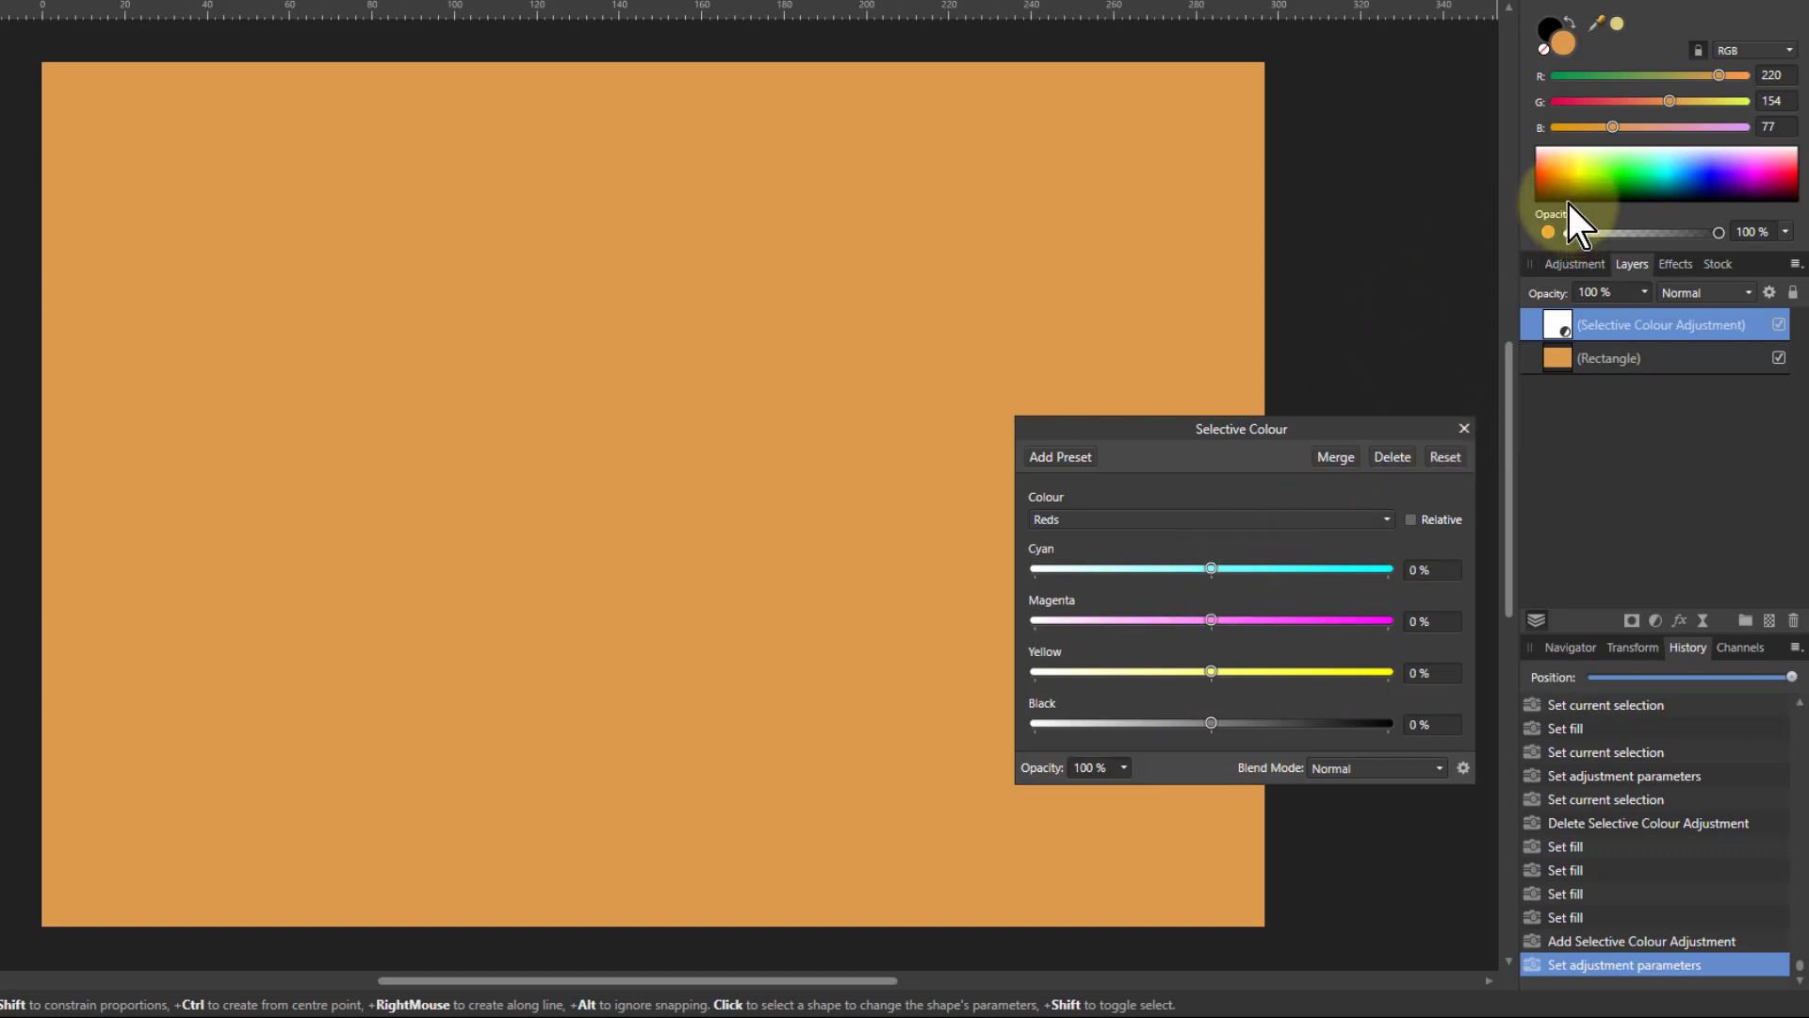
Turn the rectangle yellow (G 193), reopen Selective Colour and add cyan to the Reds.
{"action": "left_click", "coordinate": [1607, 363]}
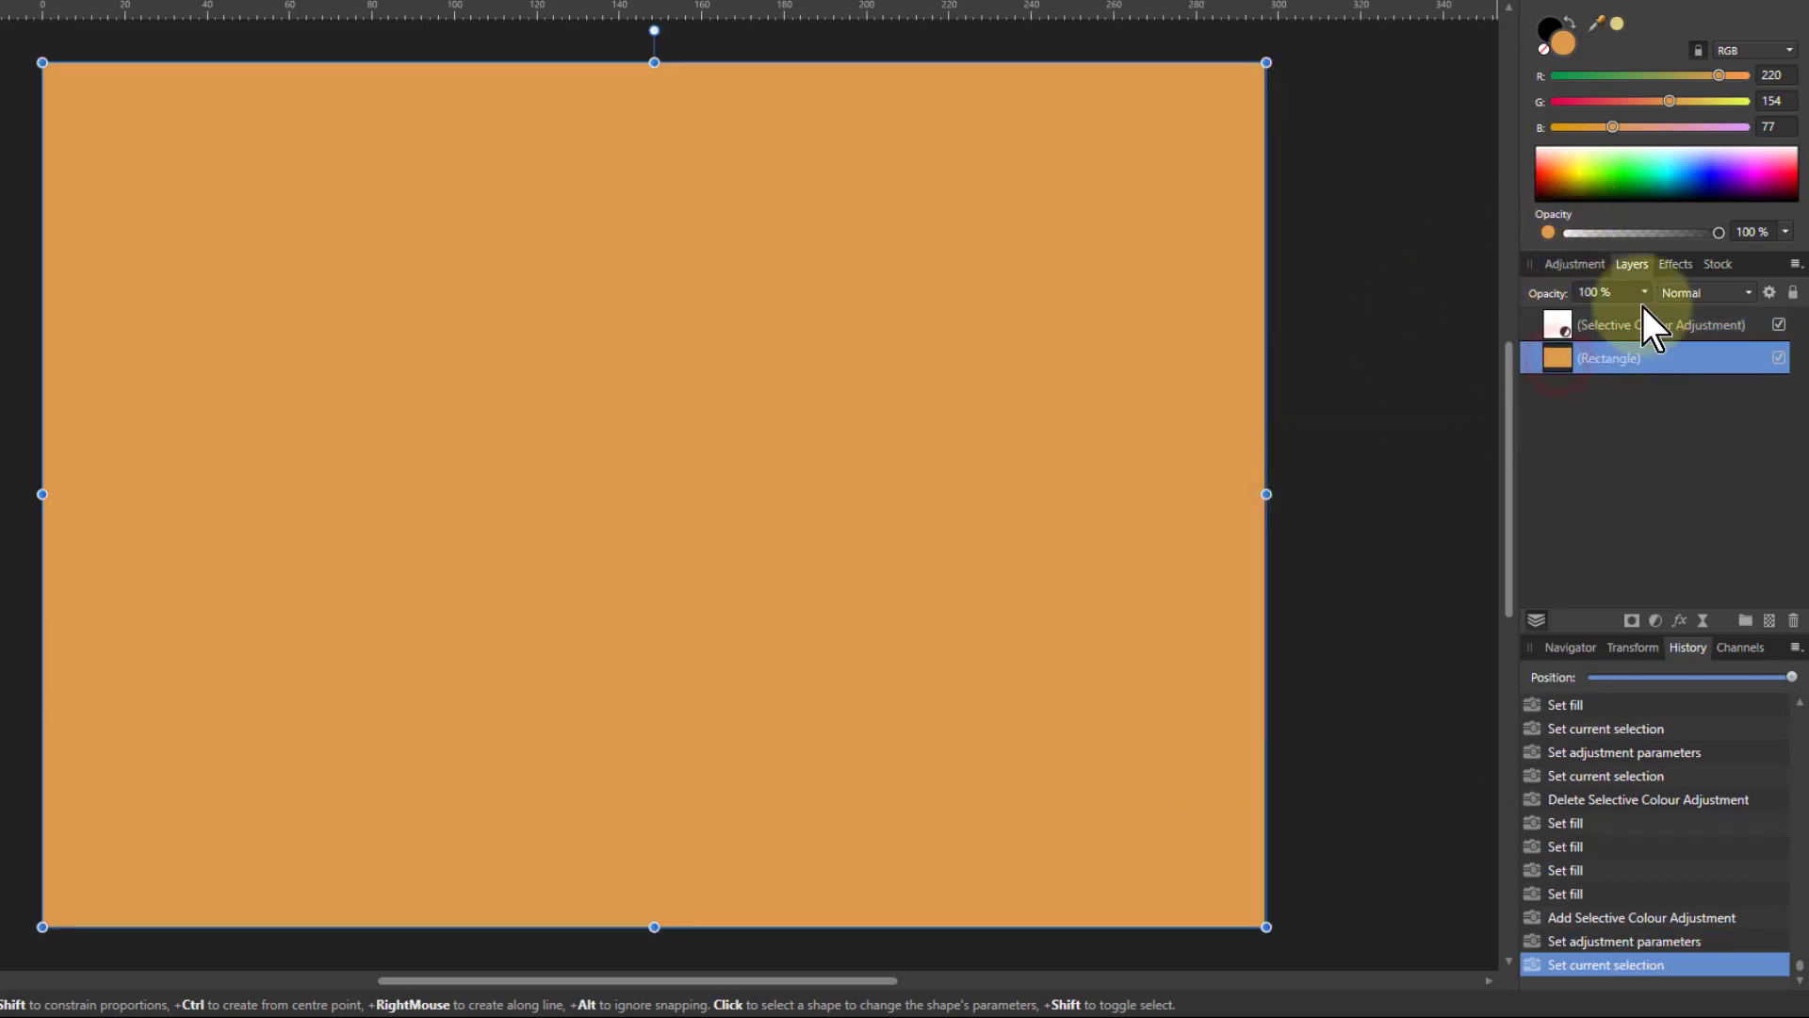
{"action": "left_click", "coordinate": [1699, 101]}
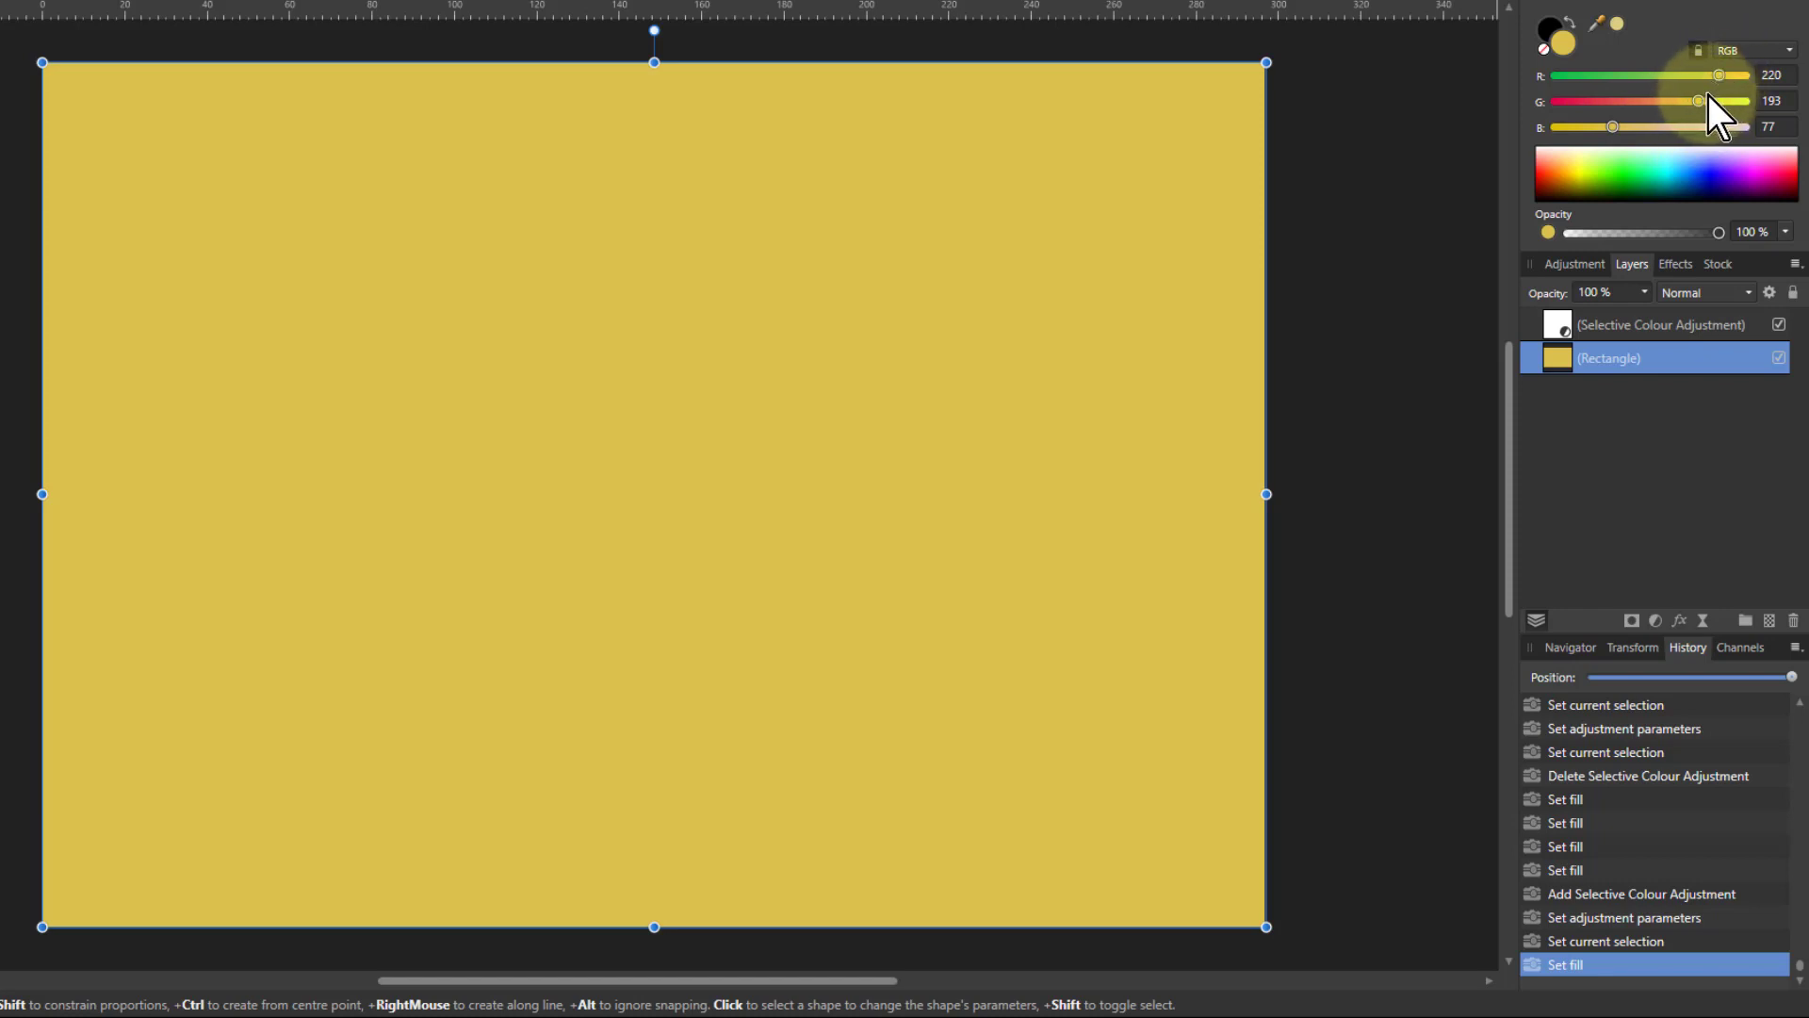
{"action": "double_click", "coordinate": [1561, 325]}
{"action": "left_click_drag", "start_coordinate": [1211, 569], "coordinate": [1557, 564]}
Return the Reds Cyan to 0%, test Black, and bring up the Colour range dropdown.
{"action": "left_click_drag", "start_coordinate": [1352, 571], "coordinate": [1213, 612]}
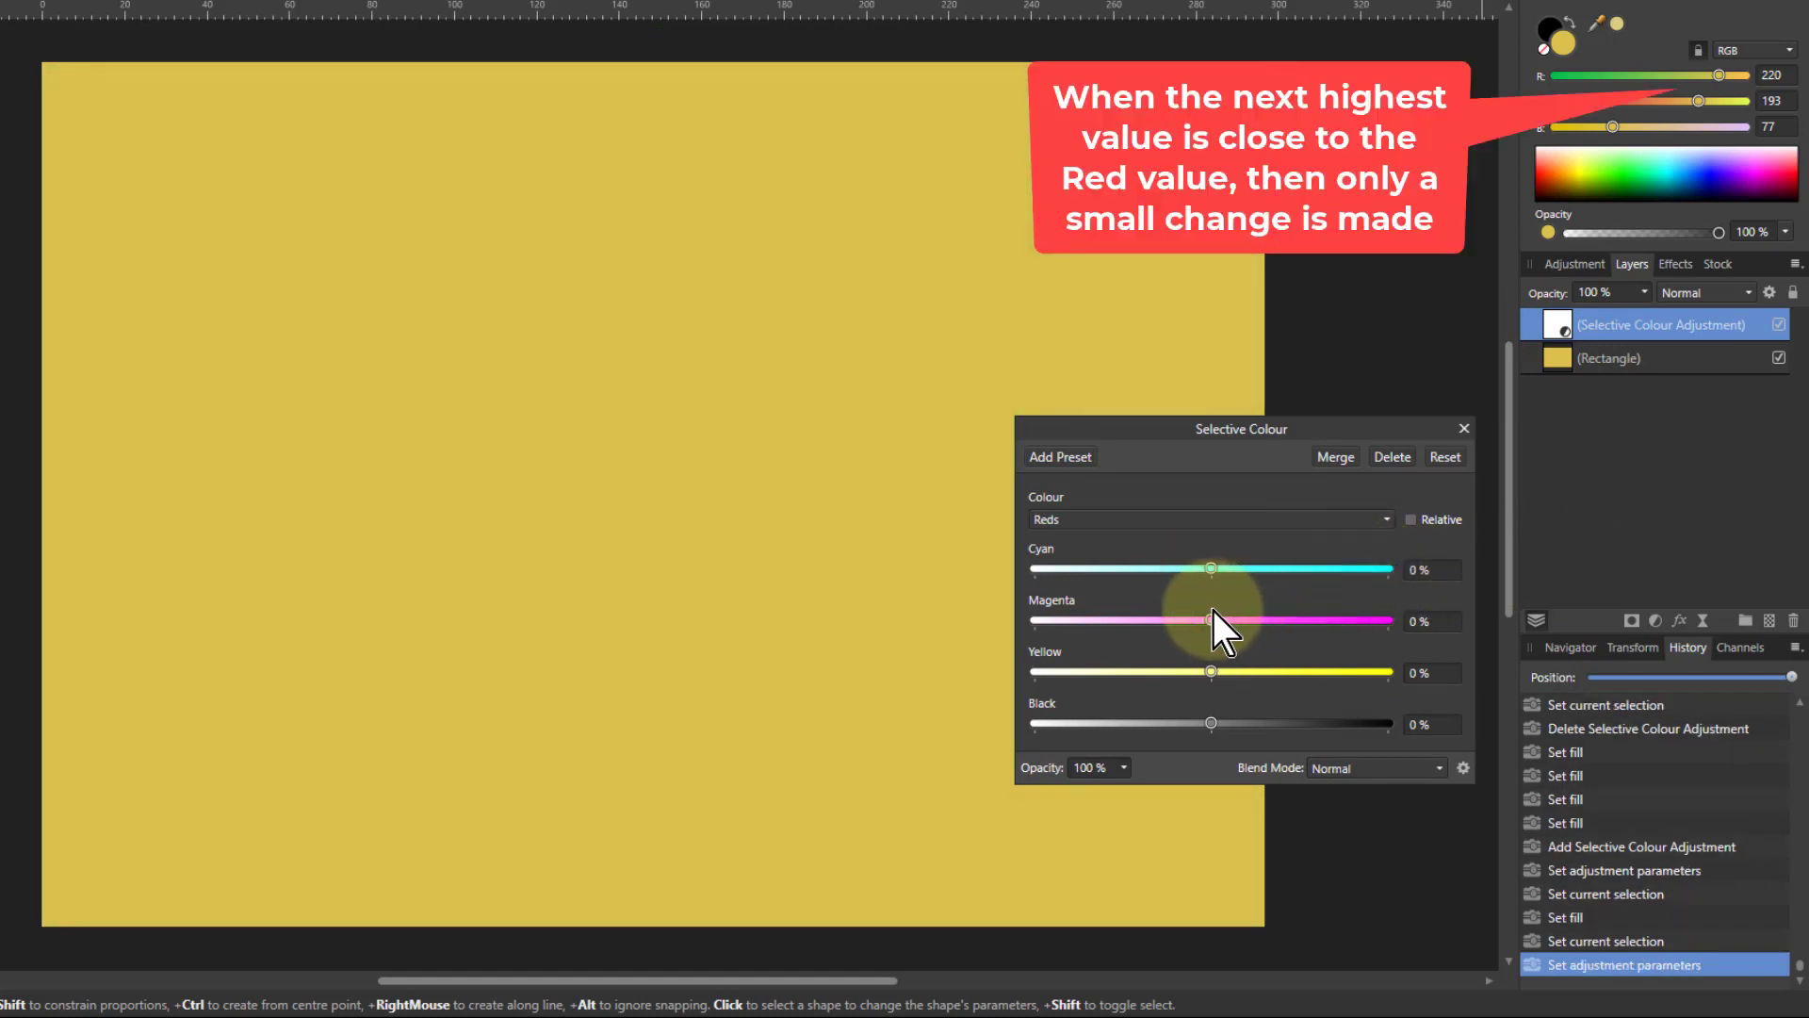
{"action": "mouse_move", "coordinate": [1213, 722]}
{"action": "left_mouse_down"}
{"action": "mouse_move", "coordinate": [1370, 748]}
{"action": "mouse_move", "coordinate": [1027, 748]}
{"action": "mouse_move", "coordinate": [1672, 748]}
{"action": "mouse_move", "coordinate": [991, 755]}
{"action": "mouse_move", "coordinate": [1418, 753]}
{"action": "mouse_move", "coordinate": [1030, 759]}
{"action": "mouse_move", "coordinate": [1224, 761]}
{"action": "left_mouse_up"}
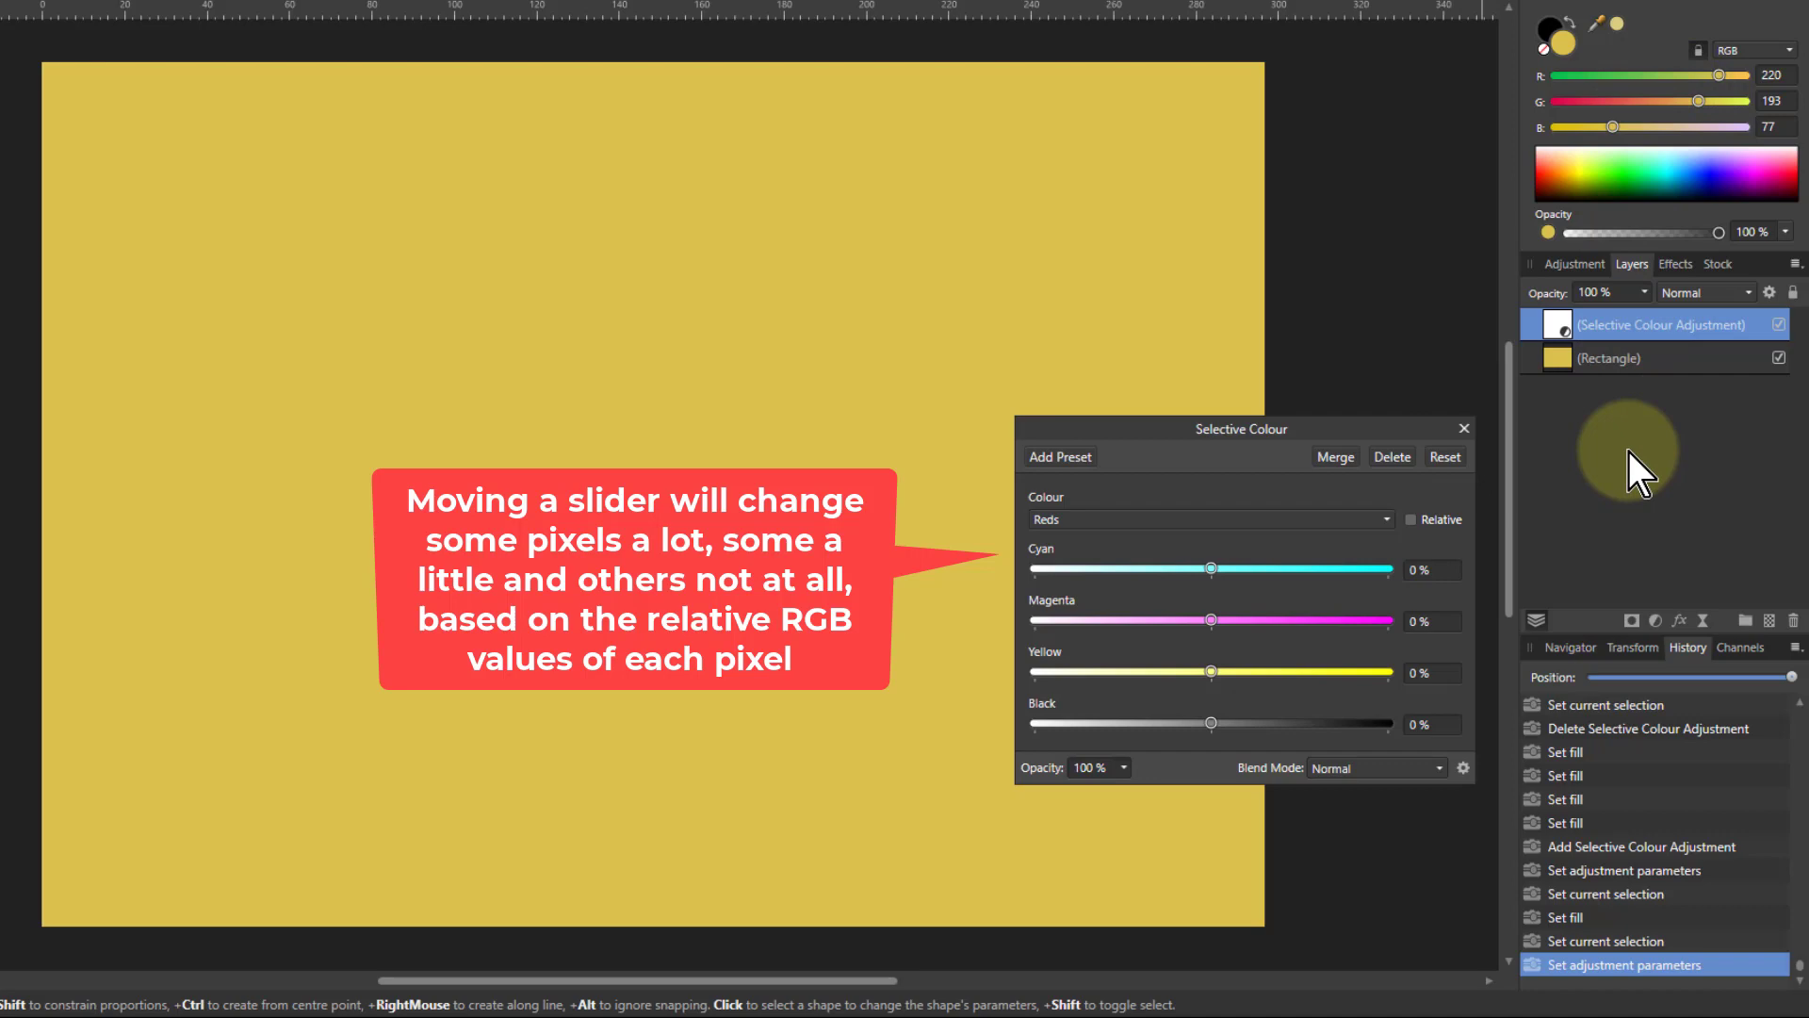
{"action": "left_click", "coordinate": [1153, 519]}
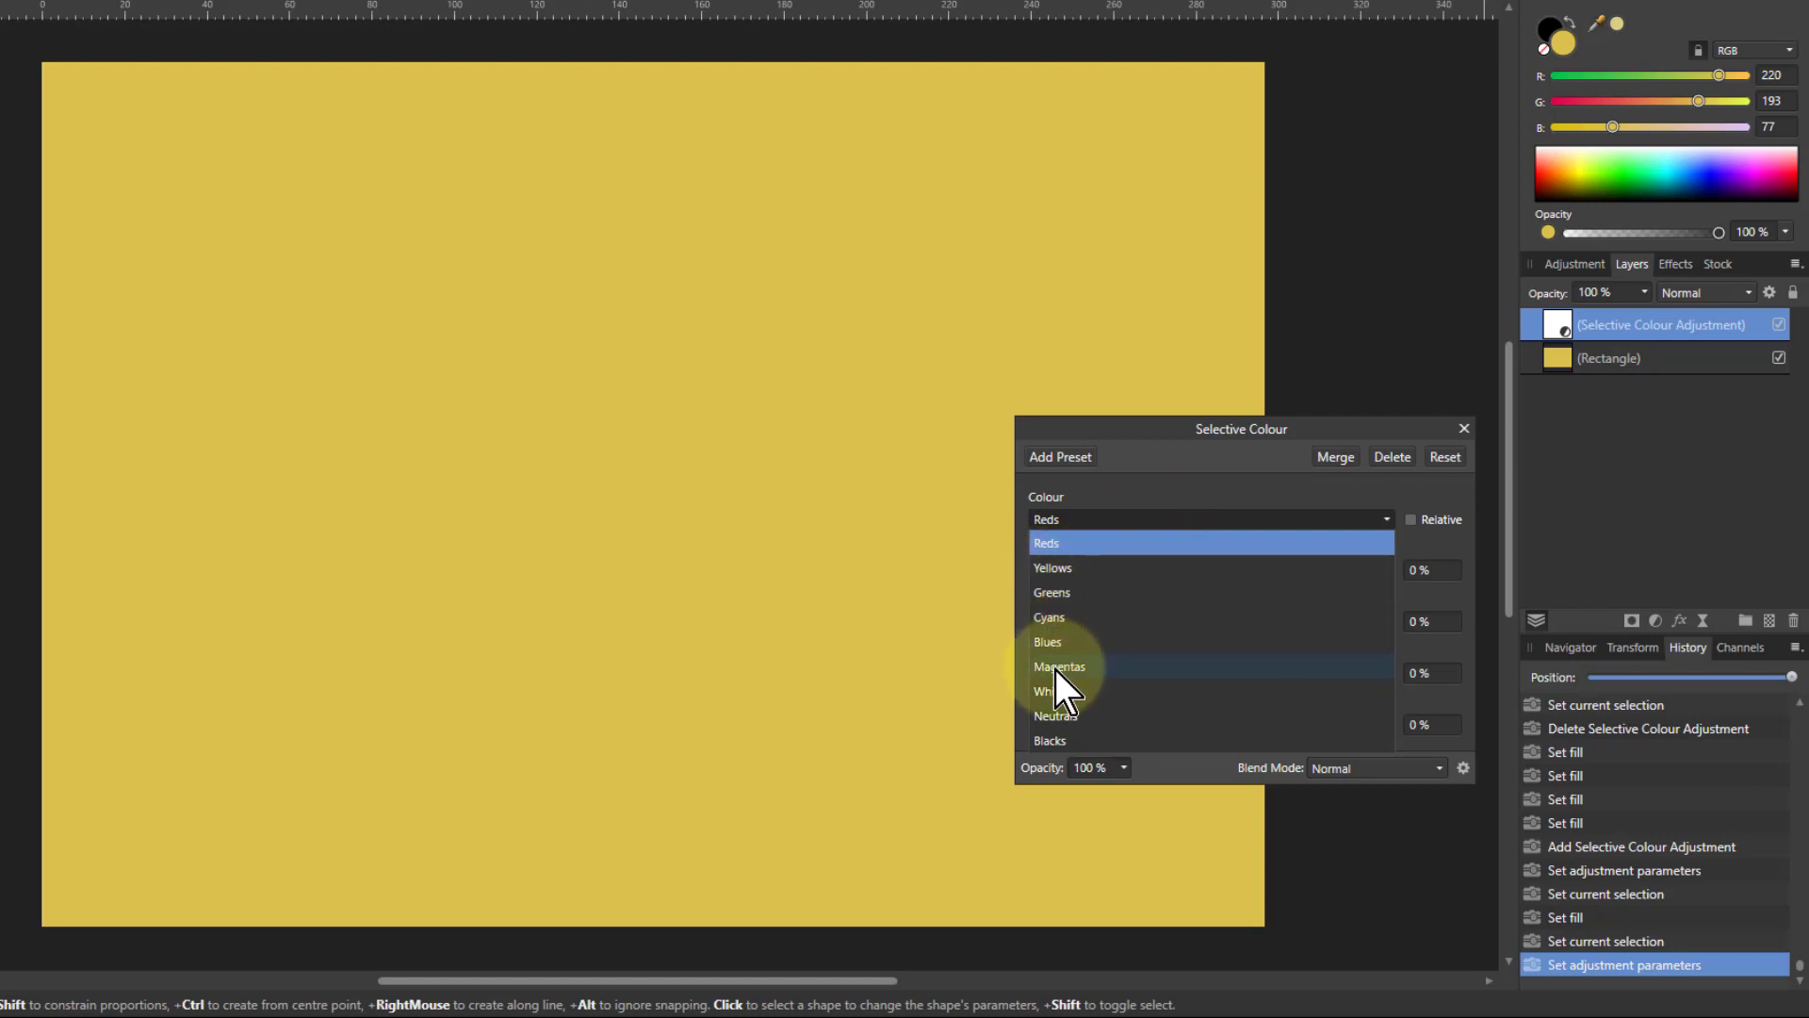
Target Yellows, test a Cyan shift left at 0%, and reselect the Rectangle layer.
{"action": "left_click", "coordinate": [1044, 569]}
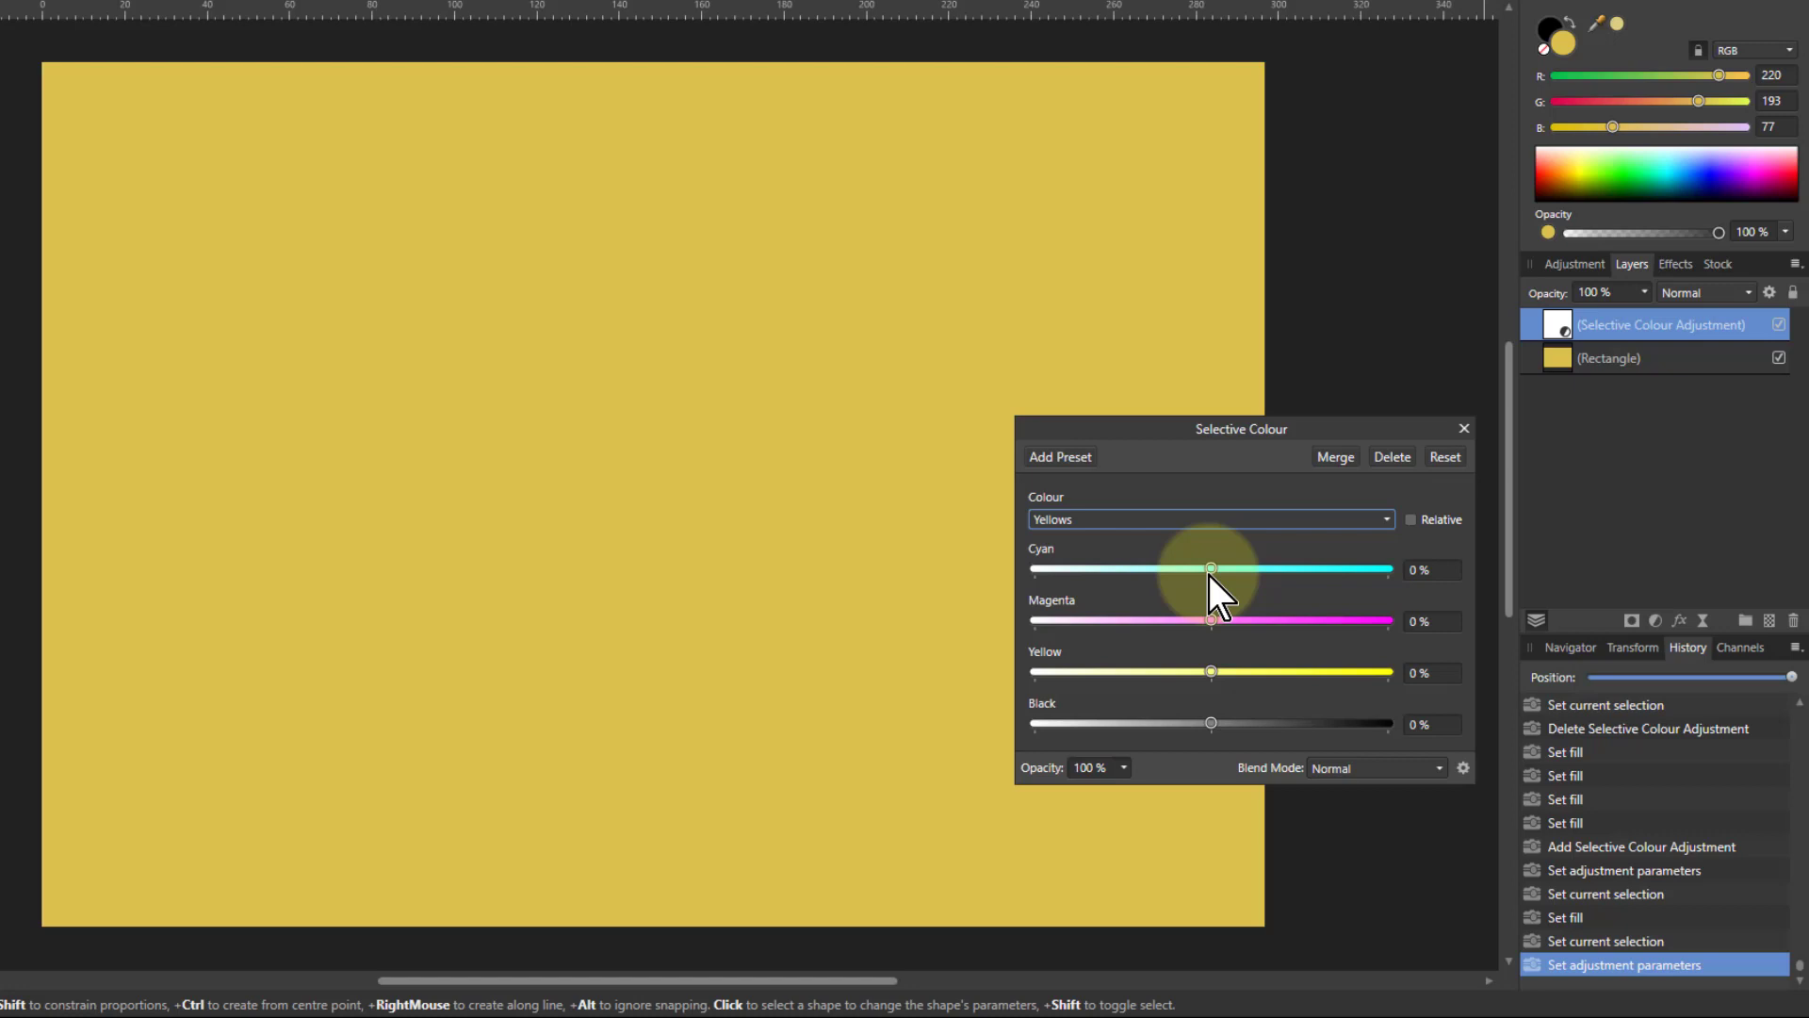
{"action": "mouse_move", "coordinate": [1214, 573]}
{"action": "left_mouse_down"}
{"action": "mouse_move", "coordinate": [1328, 576]}
{"action": "mouse_move", "coordinate": [1043, 580]}
{"action": "mouse_move", "coordinate": [1276, 580]}
{"action": "mouse_move", "coordinate": [1212, 590]}
{"action": "left_mouse_up"}
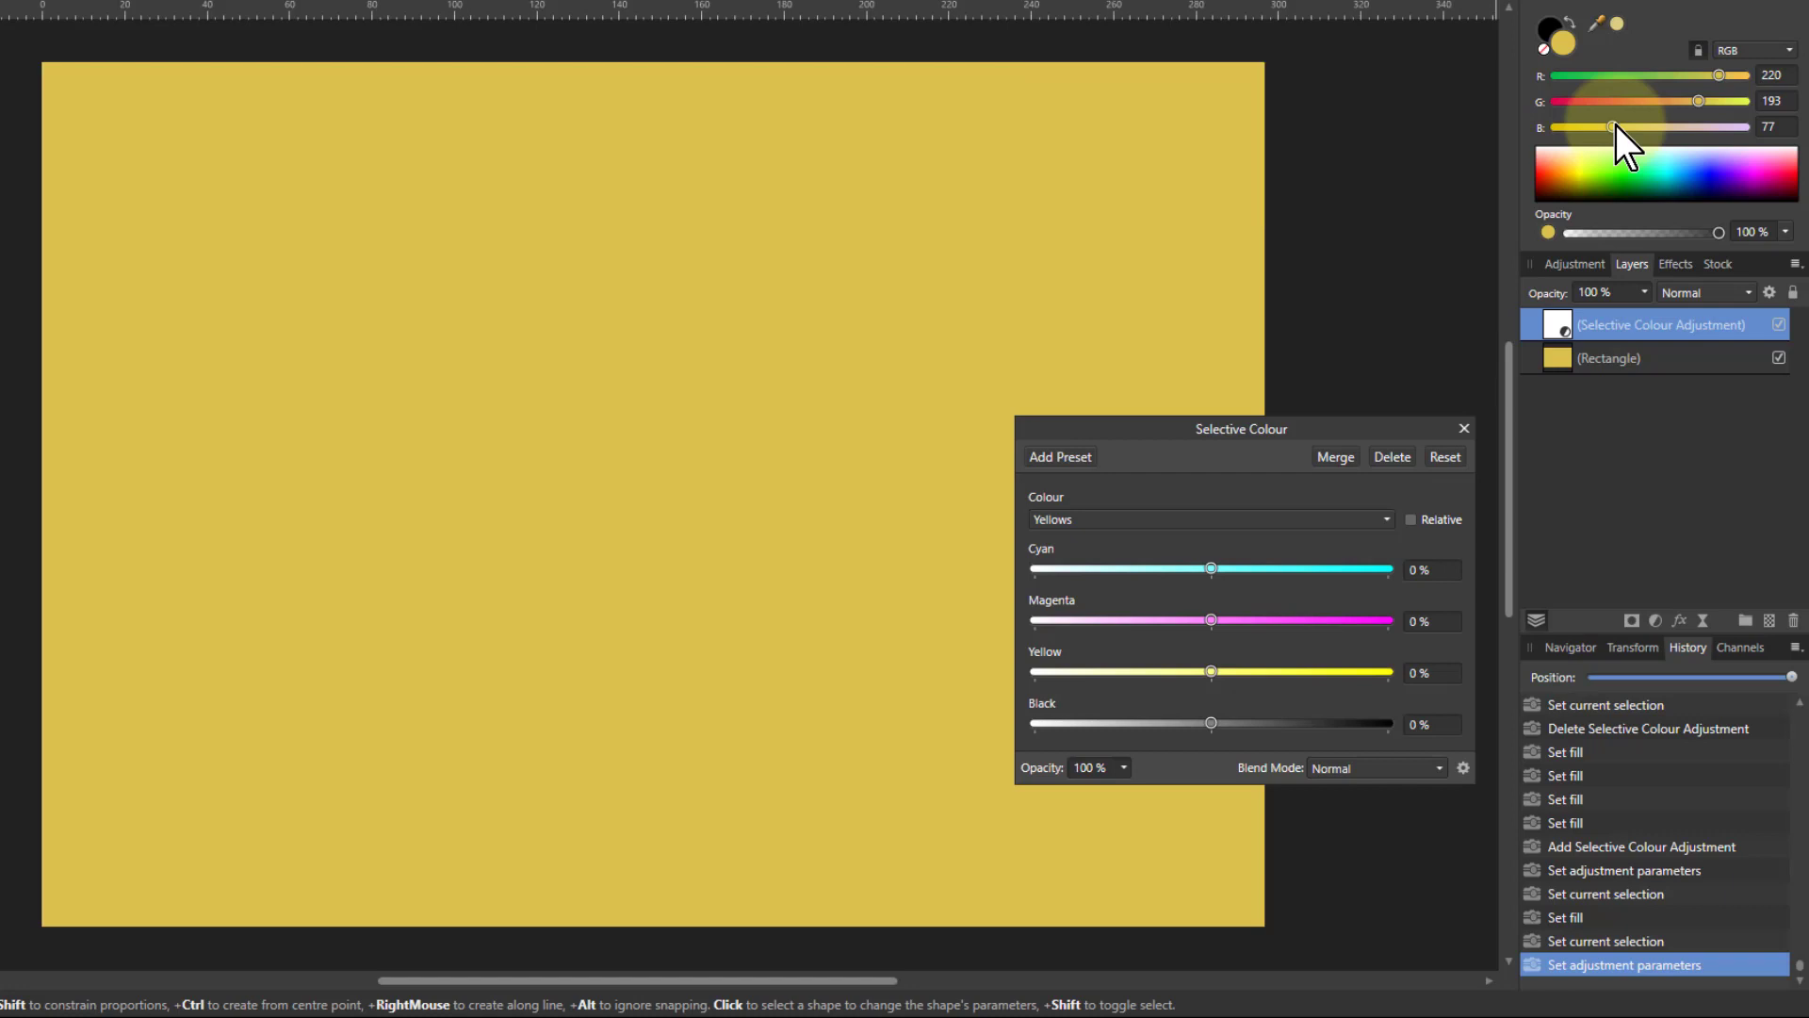
{"action": "mouse_move", "coordinate": [1210, 568]}
{"action": "left_mouse_down"}
{"action": "mouse_move", "coordinate": [1447, 573]}
{"action": "mouse_move", "coordinate": [1112, 579]}
{"action": "mouse_move", "coordinate": [1263, 603]}
{"action": "mouse_move", "coordinate": [1218, 601]}
{"action": "left_mouse_up"}
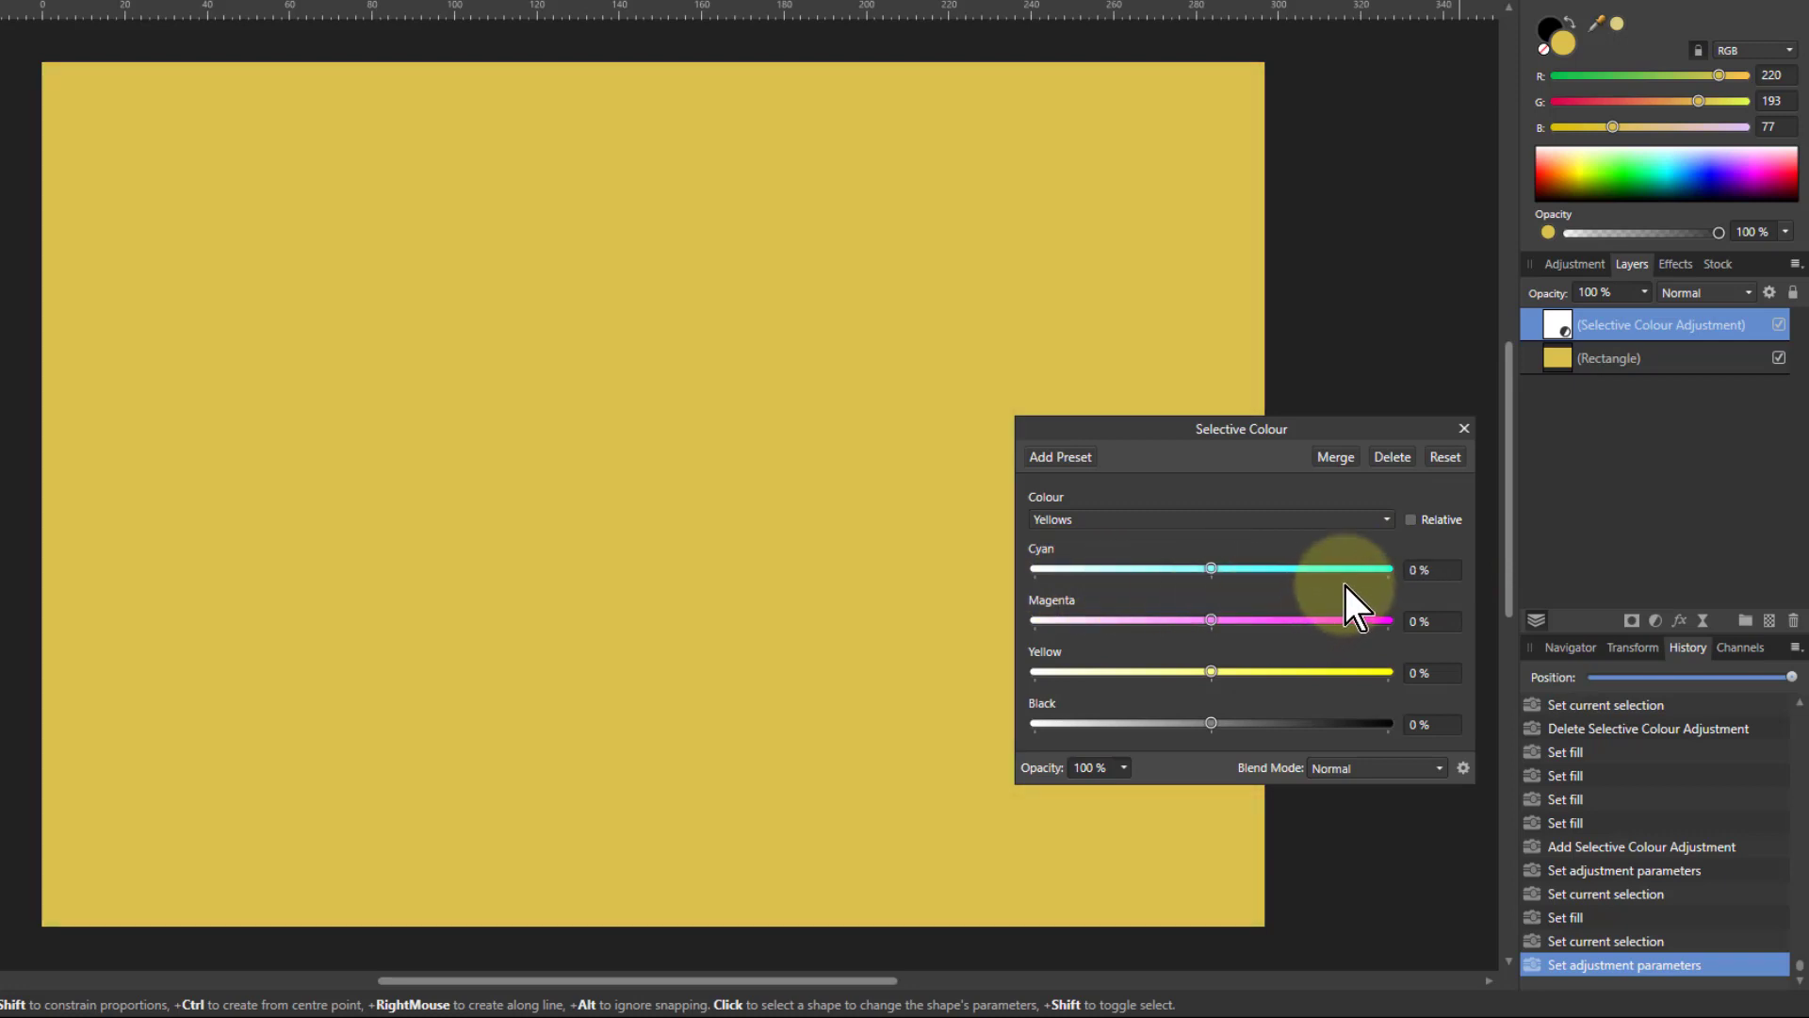
{"action": "left_click", "coordinate": [1566, 357]}
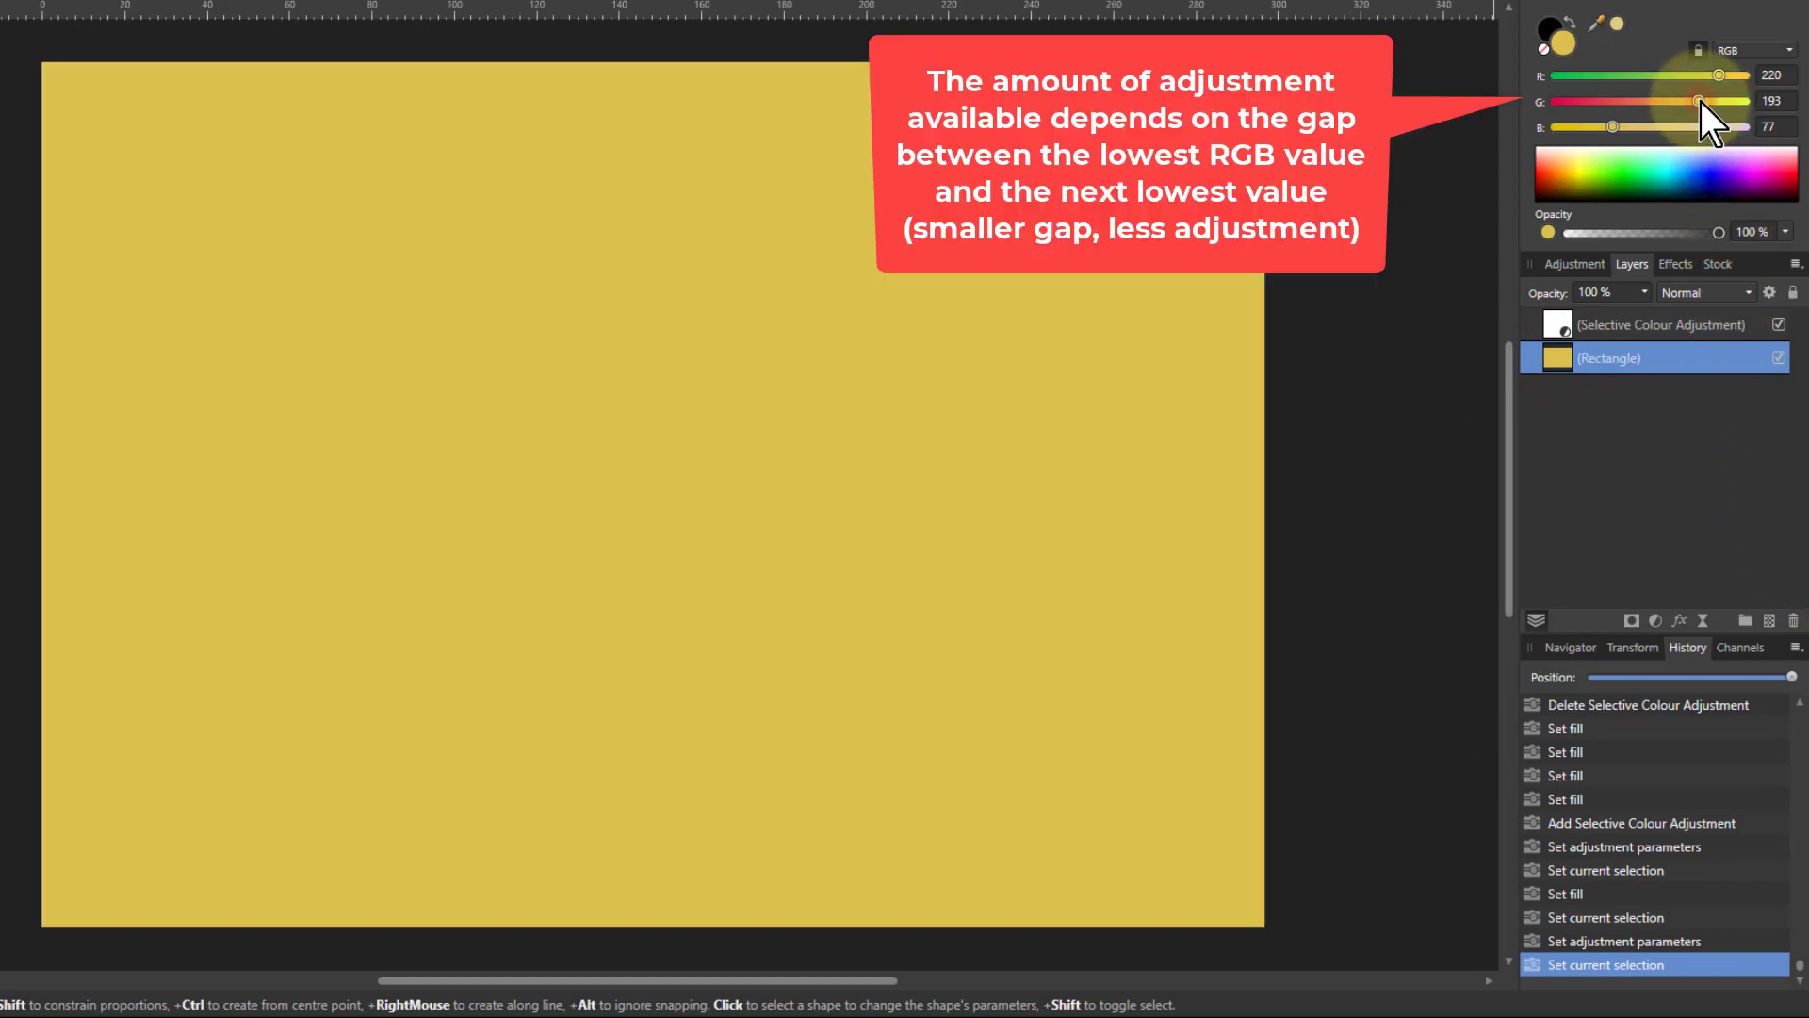
Make the rectangle red-orange (G 109), then set Selective Colour to Yellows with Cyan back at 0%.
{"action": "left_click_drag", "start_coordinate": [1700, 102], "coordinate": [1636, 104]}
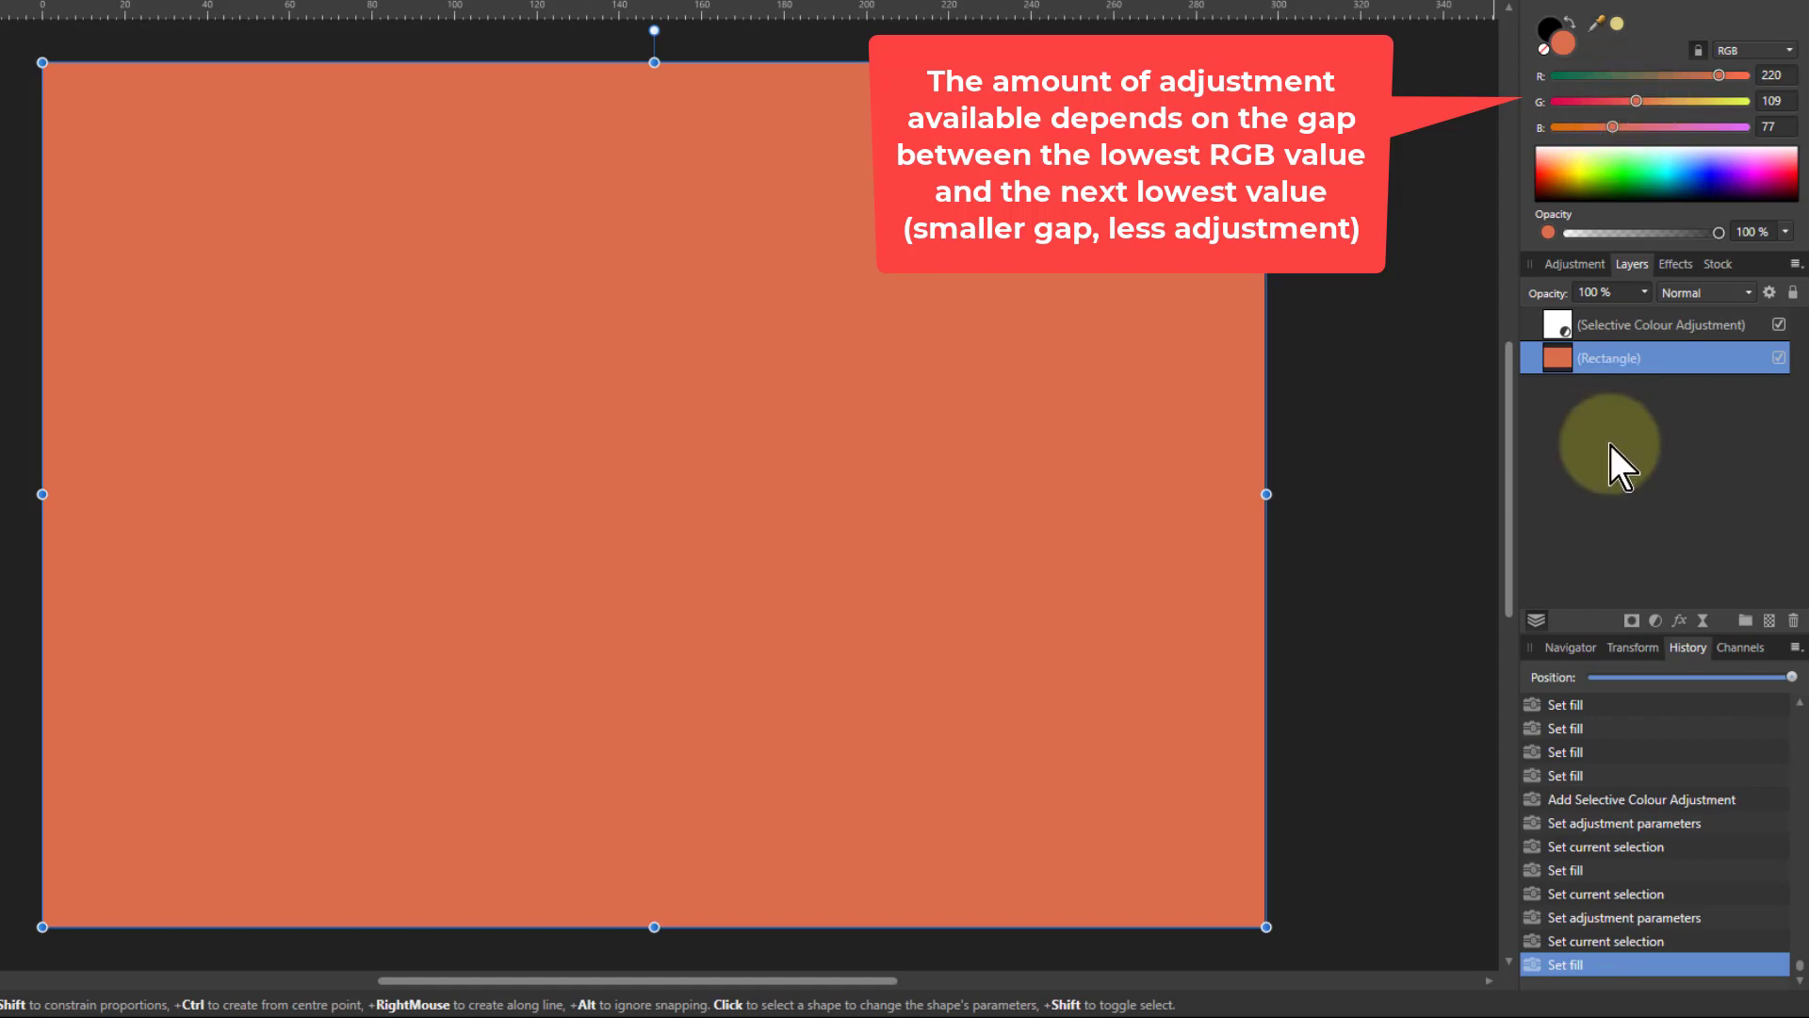
{"action": "double_click", "coordinate": [1557, 325]}
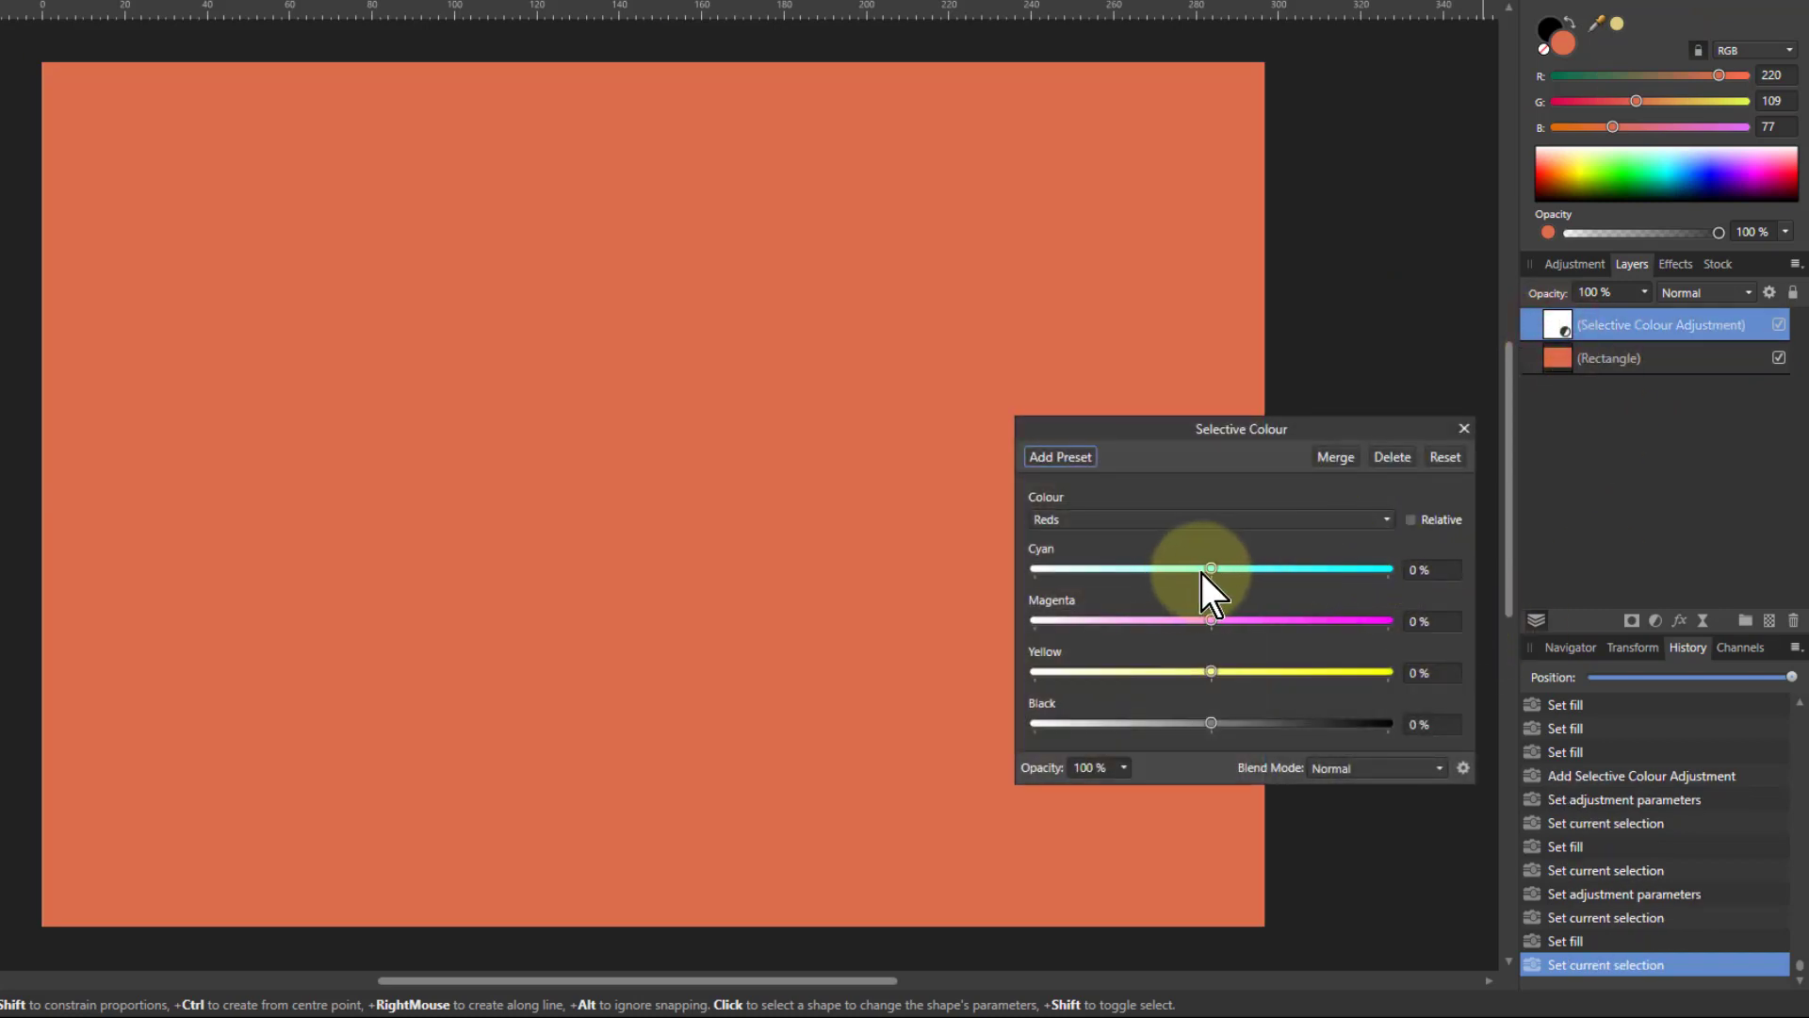
{"action": "left_click", "coordinate": [1189, 519]}
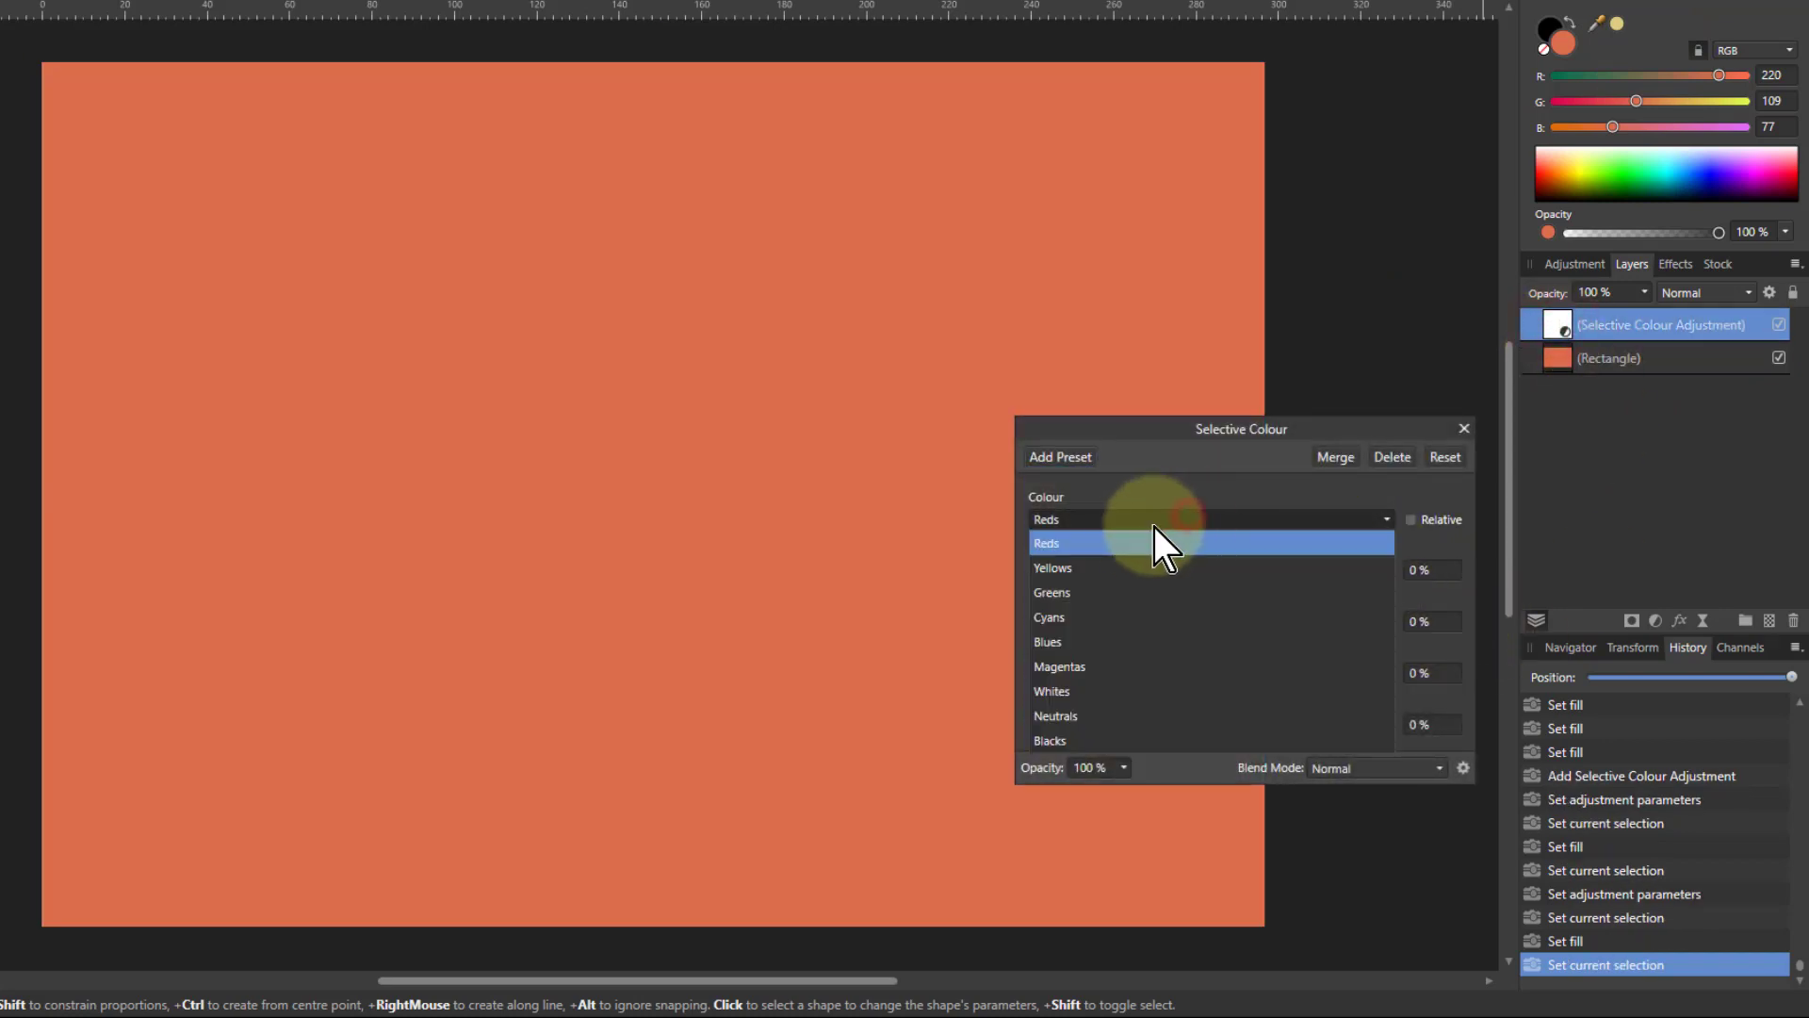
{"action": "left_click", "coordinate": [1117, 569]}
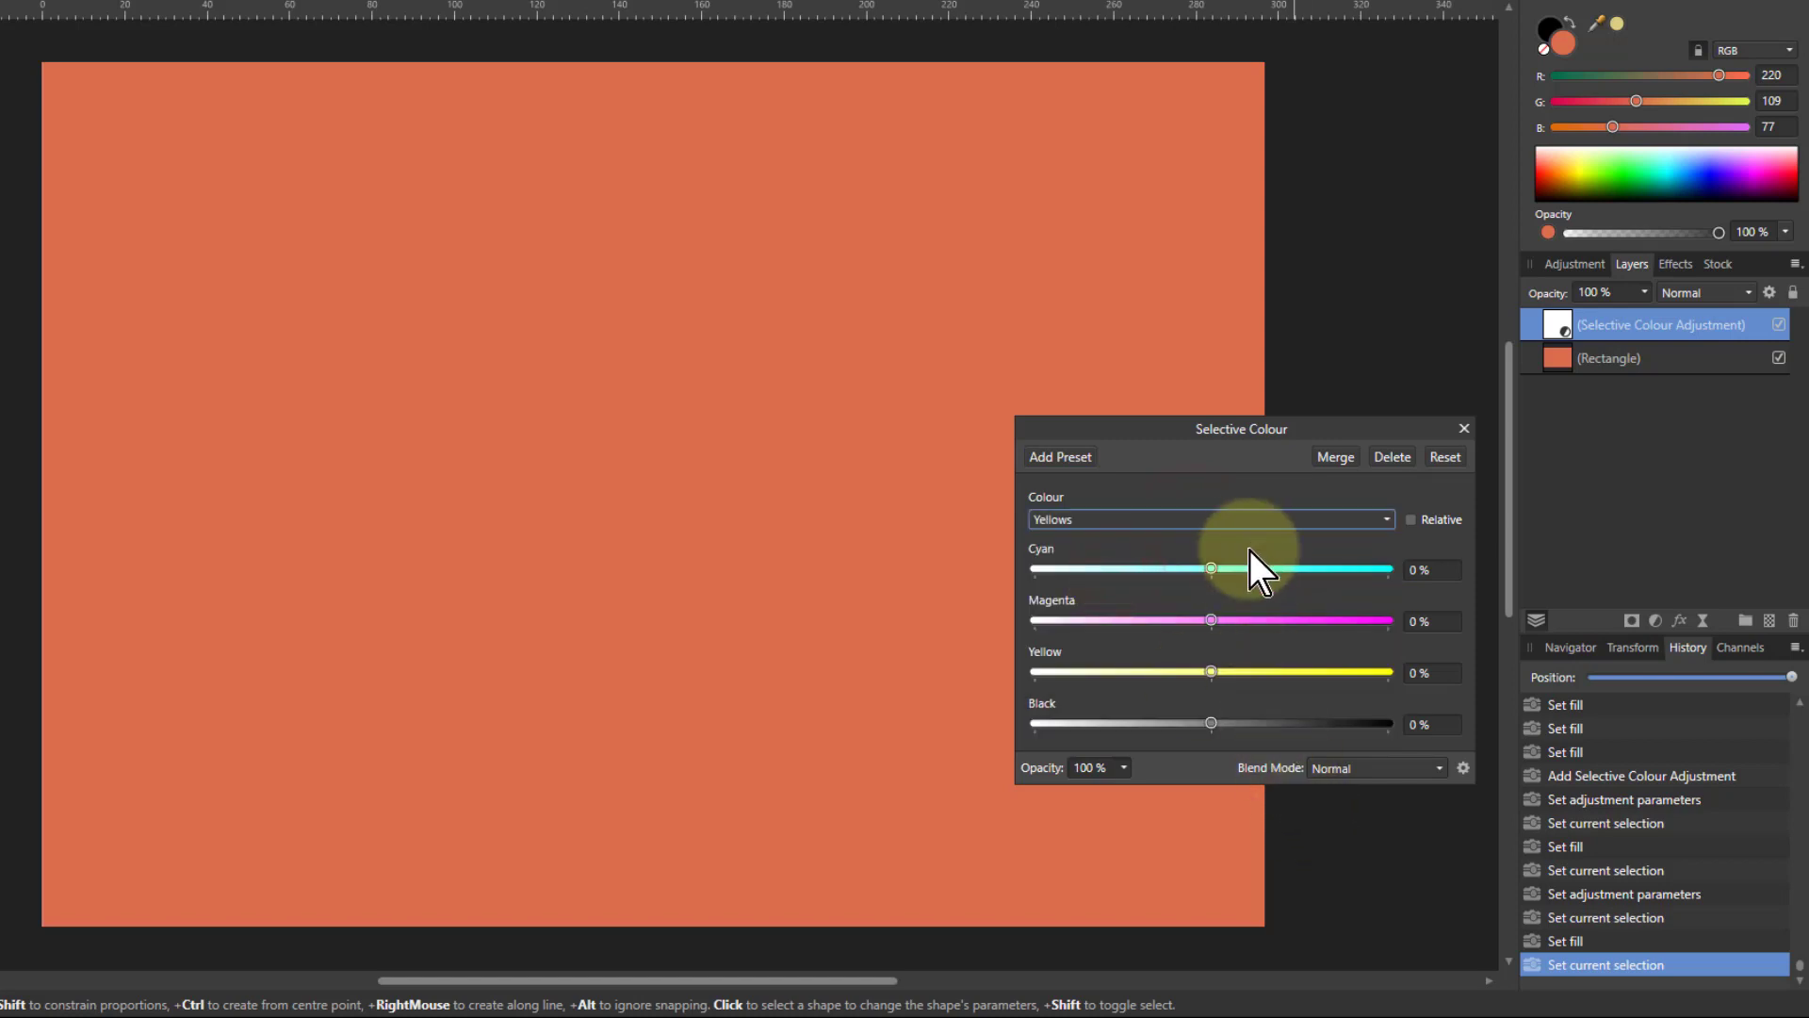
{"action": "mouse_move", "coordinate": [1207, 569]}
{"action": "left_mouse_down"}
{"action": "mouse_move", "coordinate": [1354, 573]}
{"action": "mouse_move", "coordinate": [1218, 574]}
{"action": "left_mouse_up"}
{"action": "left_click_drag", "start_coordinate": [1355, 583], "coordinate": [1214, 590]}
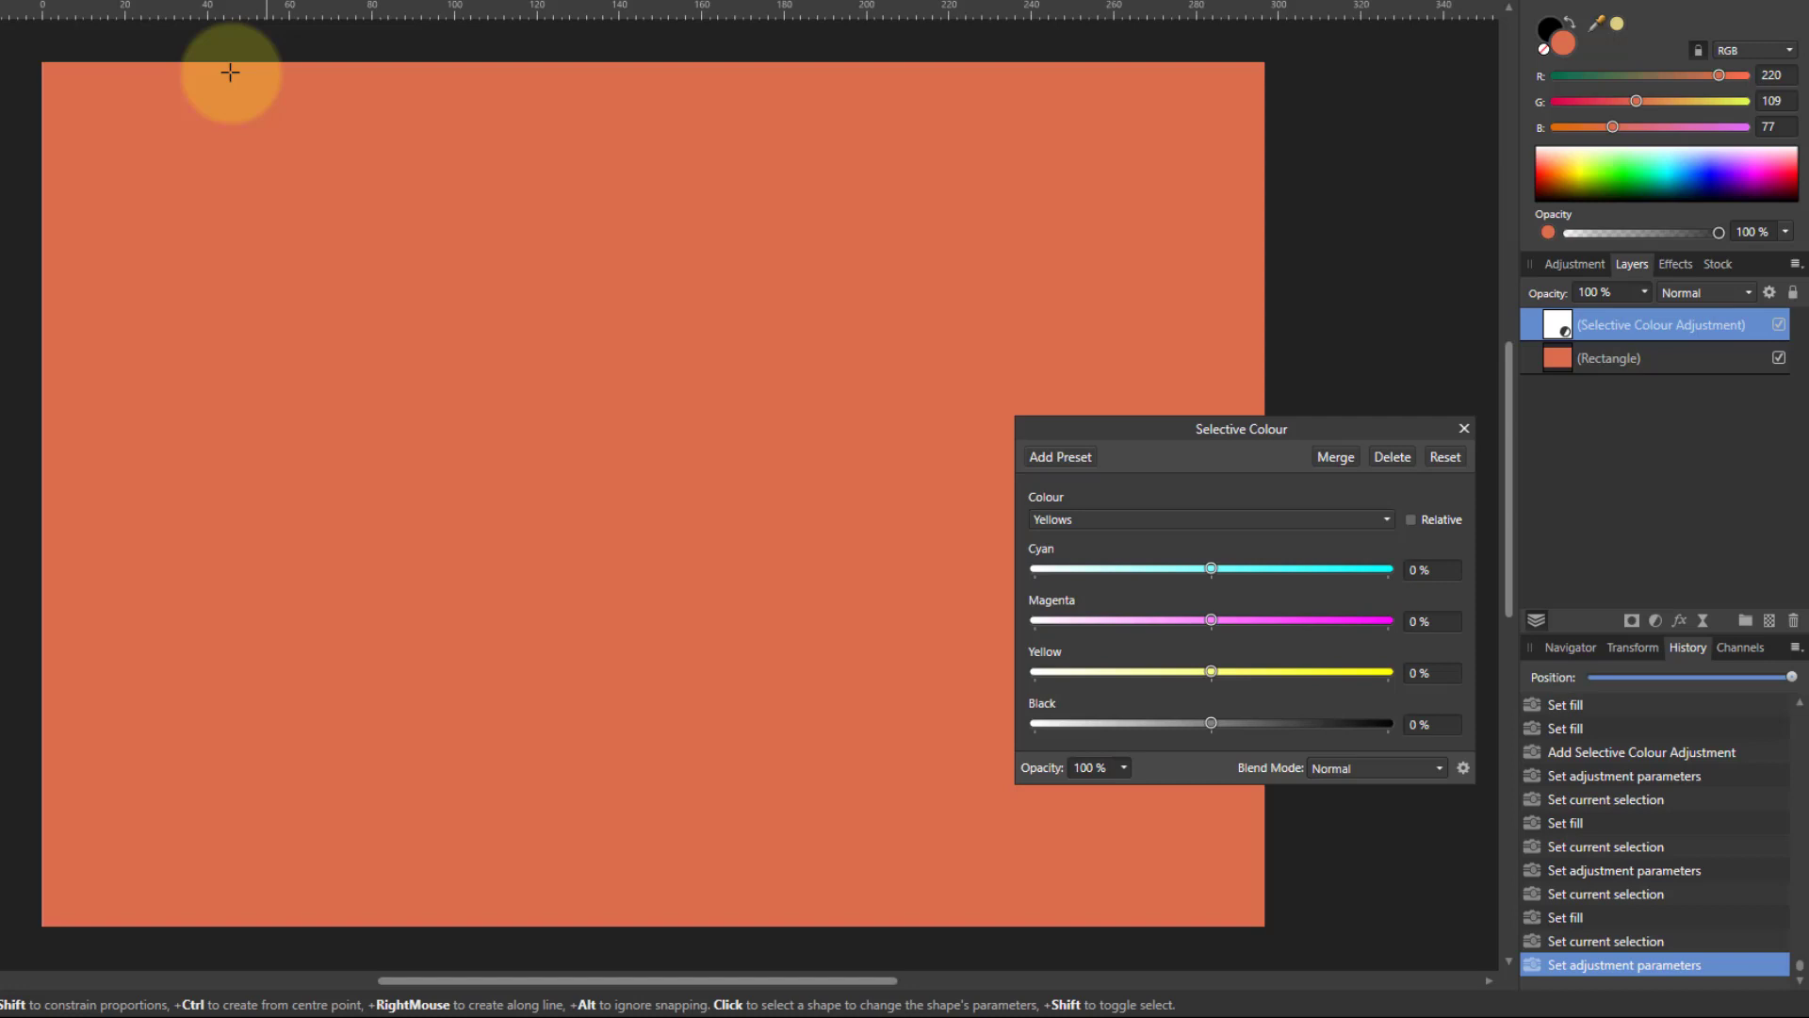
Switch to the guard photo and sample the gold post's yellow with the eyedropper.
{"action": "left_click", "coordinate": [136, 5]}
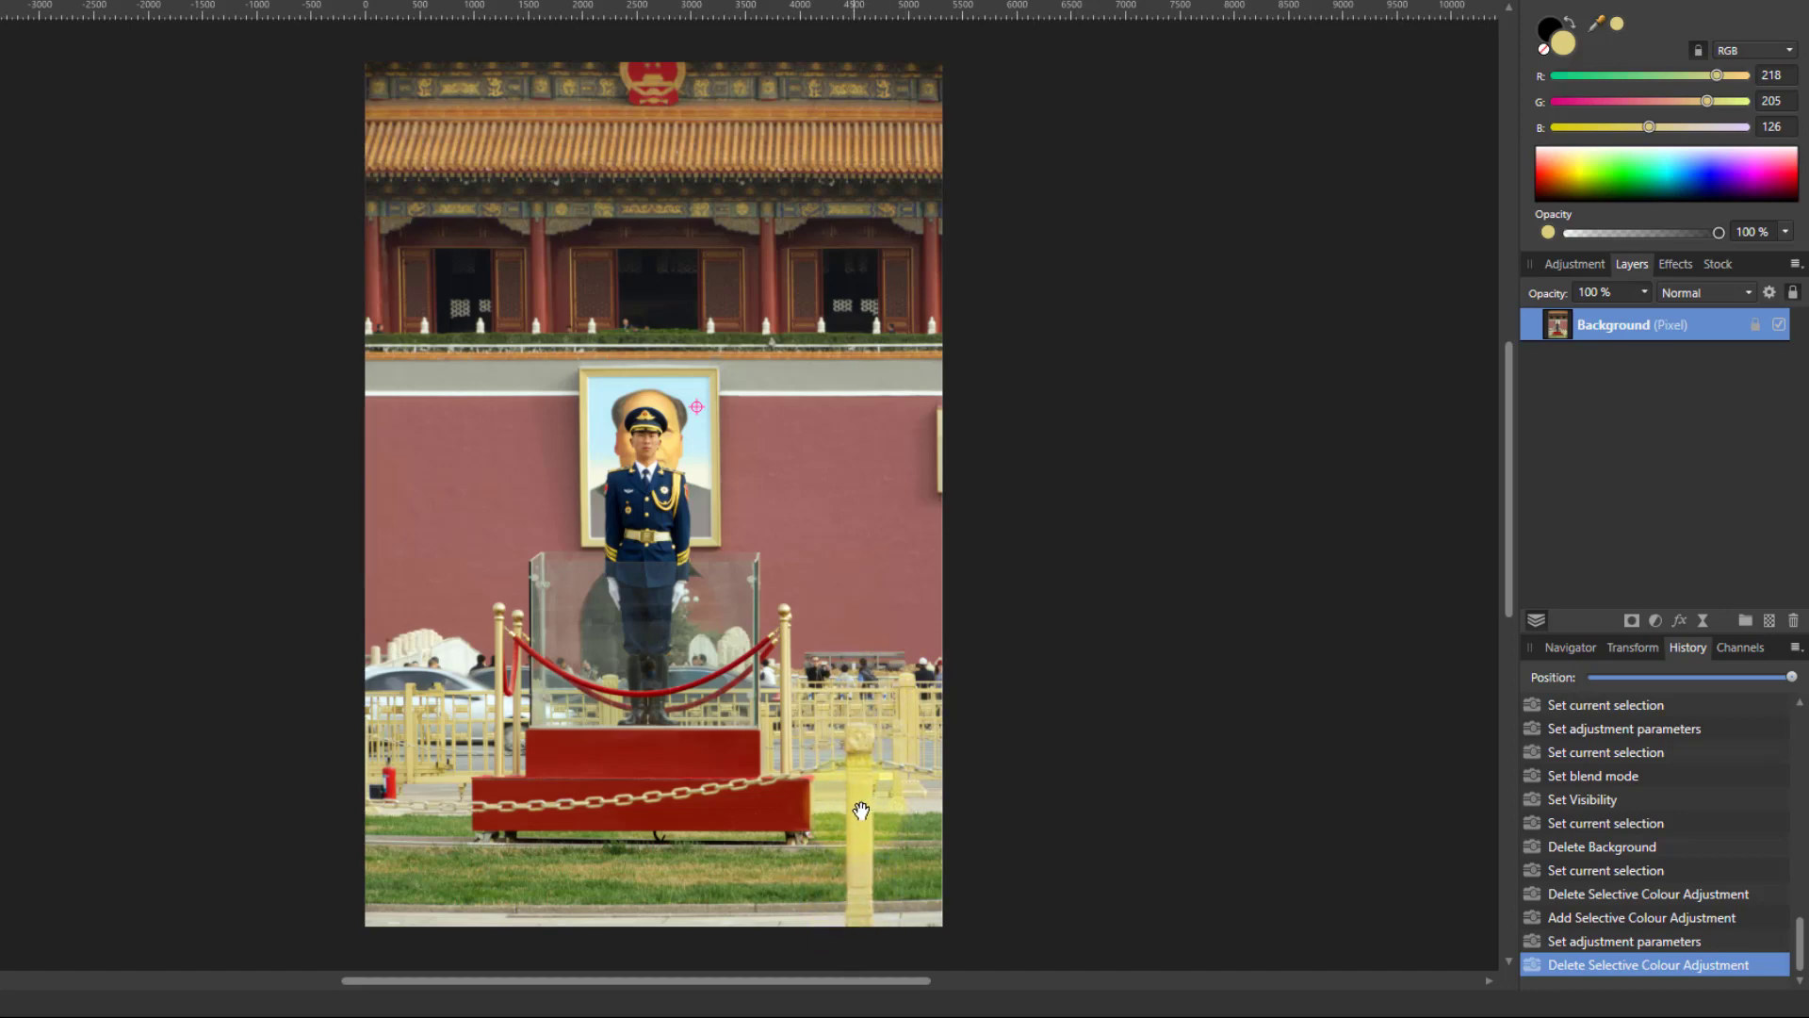
{"action": "left_click_drag", "start_coordinate": [1603, 21], "coordinate": [857, 816]}
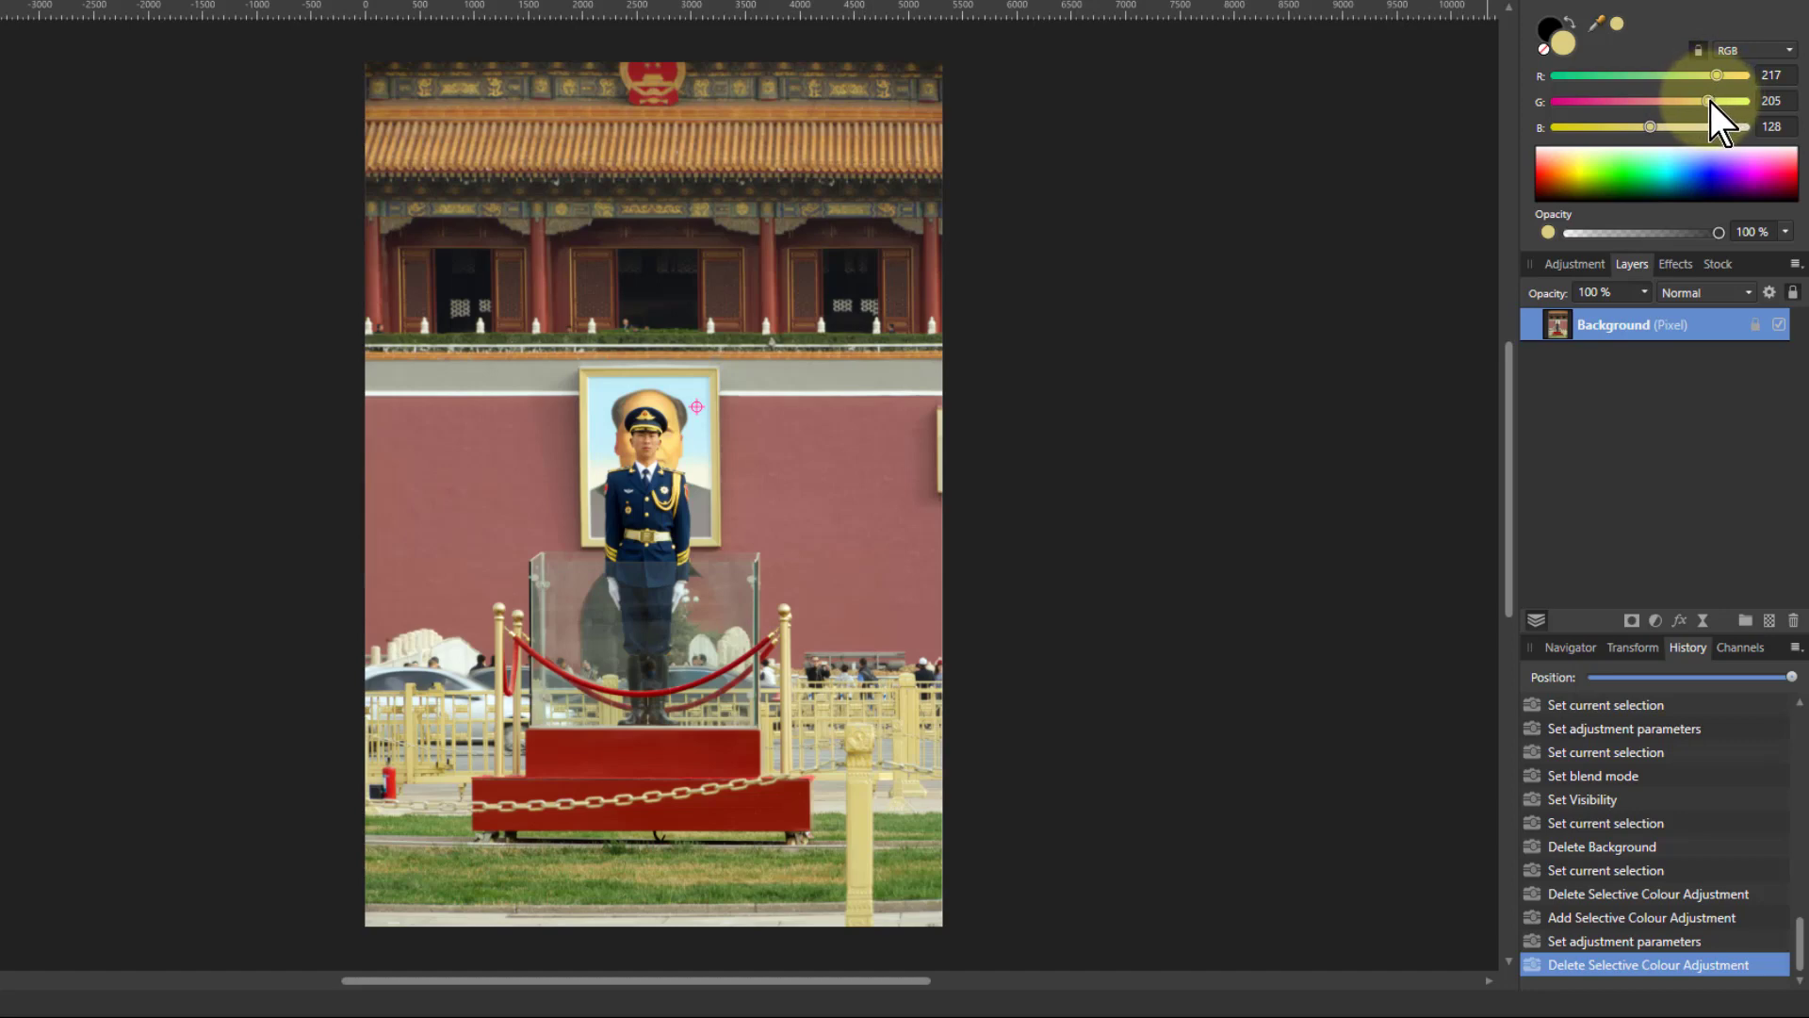
Add an absolute-mode Selective Colour layer to the photo and test Cyan and Black on Reds.
{"action": "left_click", "coordinate": [1660, 626]}
{"action": "left_click", "coordinate": [1635, 426]}
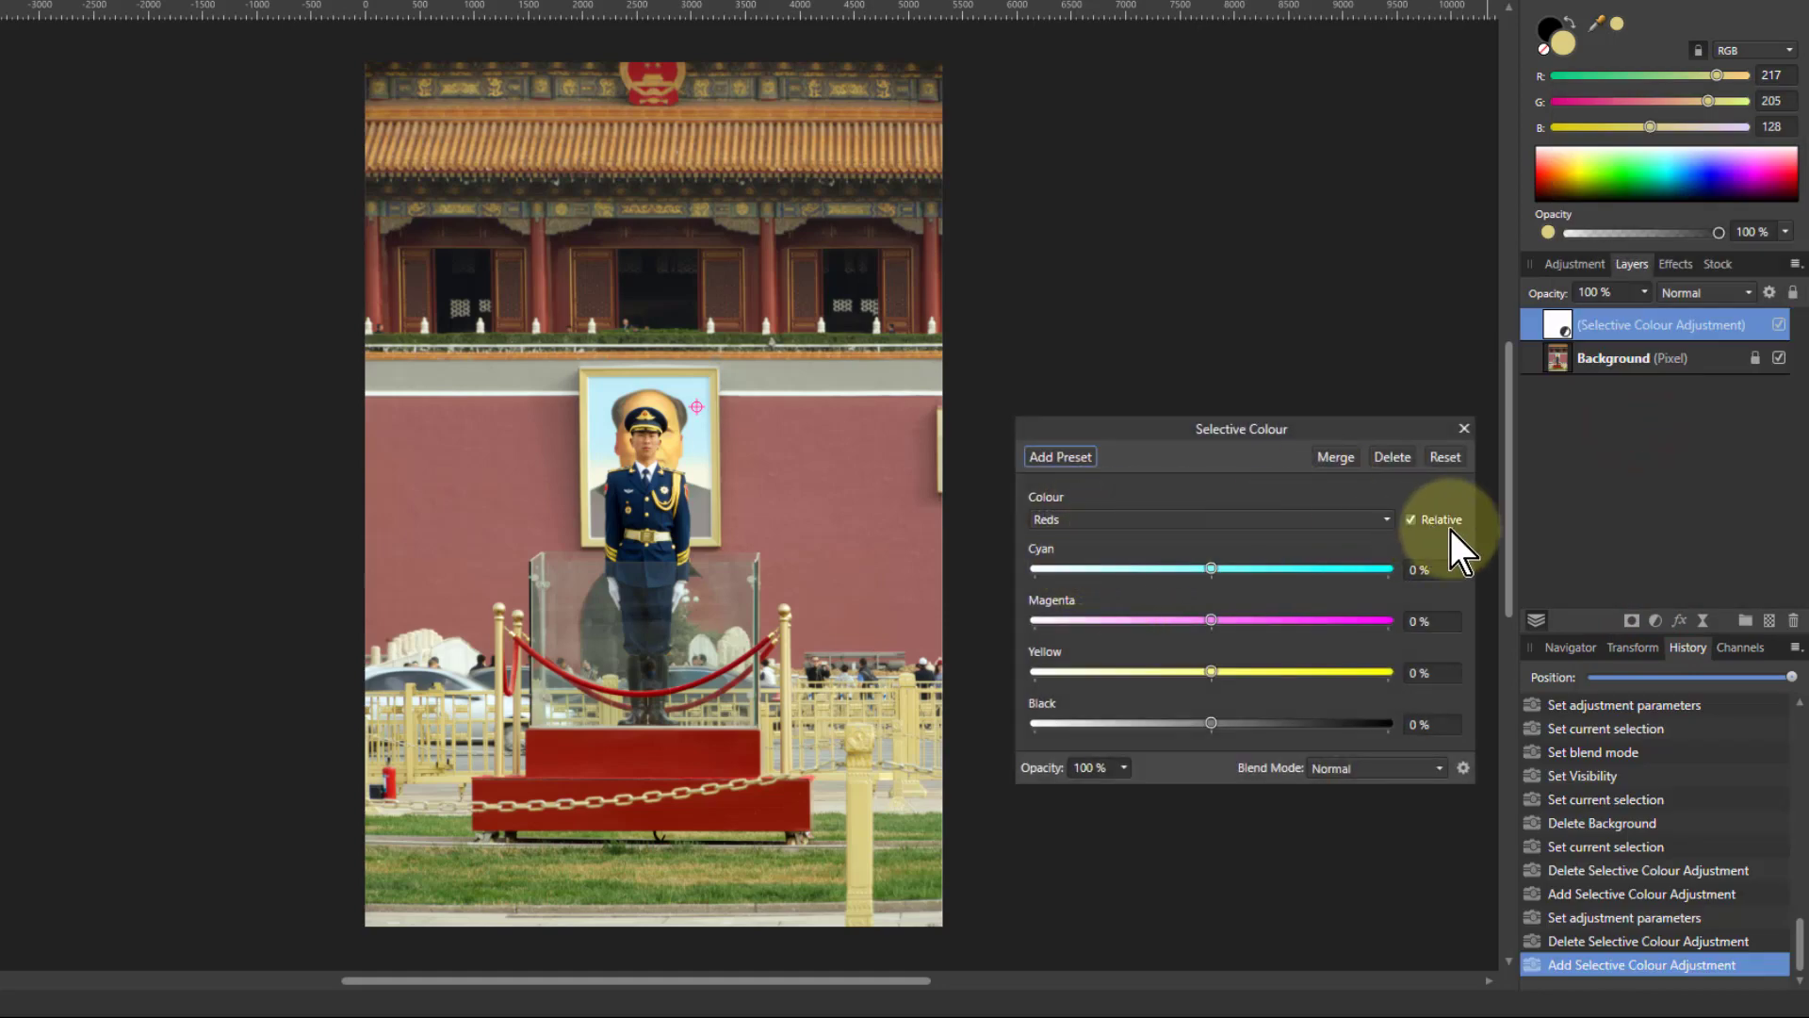
{"action": "left_click", "coordinate": [1412, 520]}
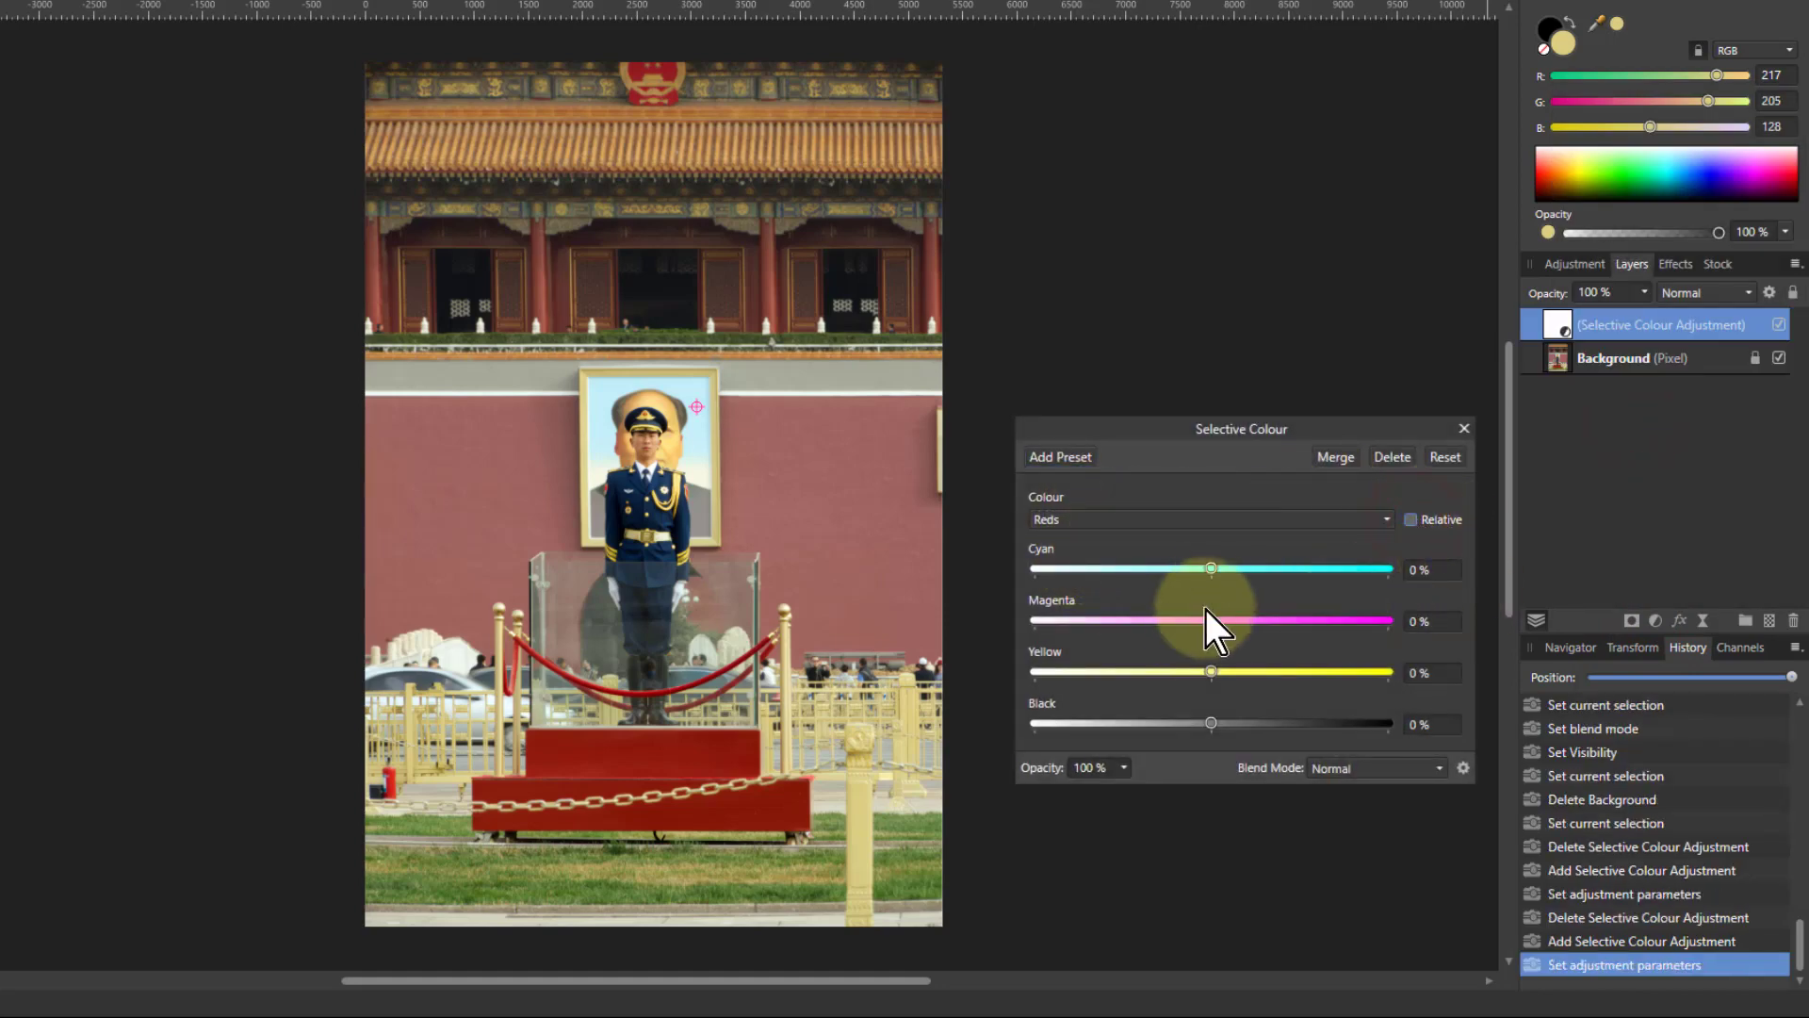
{"action": "left_click_drag", "start_coordinate": [1214, 569], "coordinate": [1214, 615]}
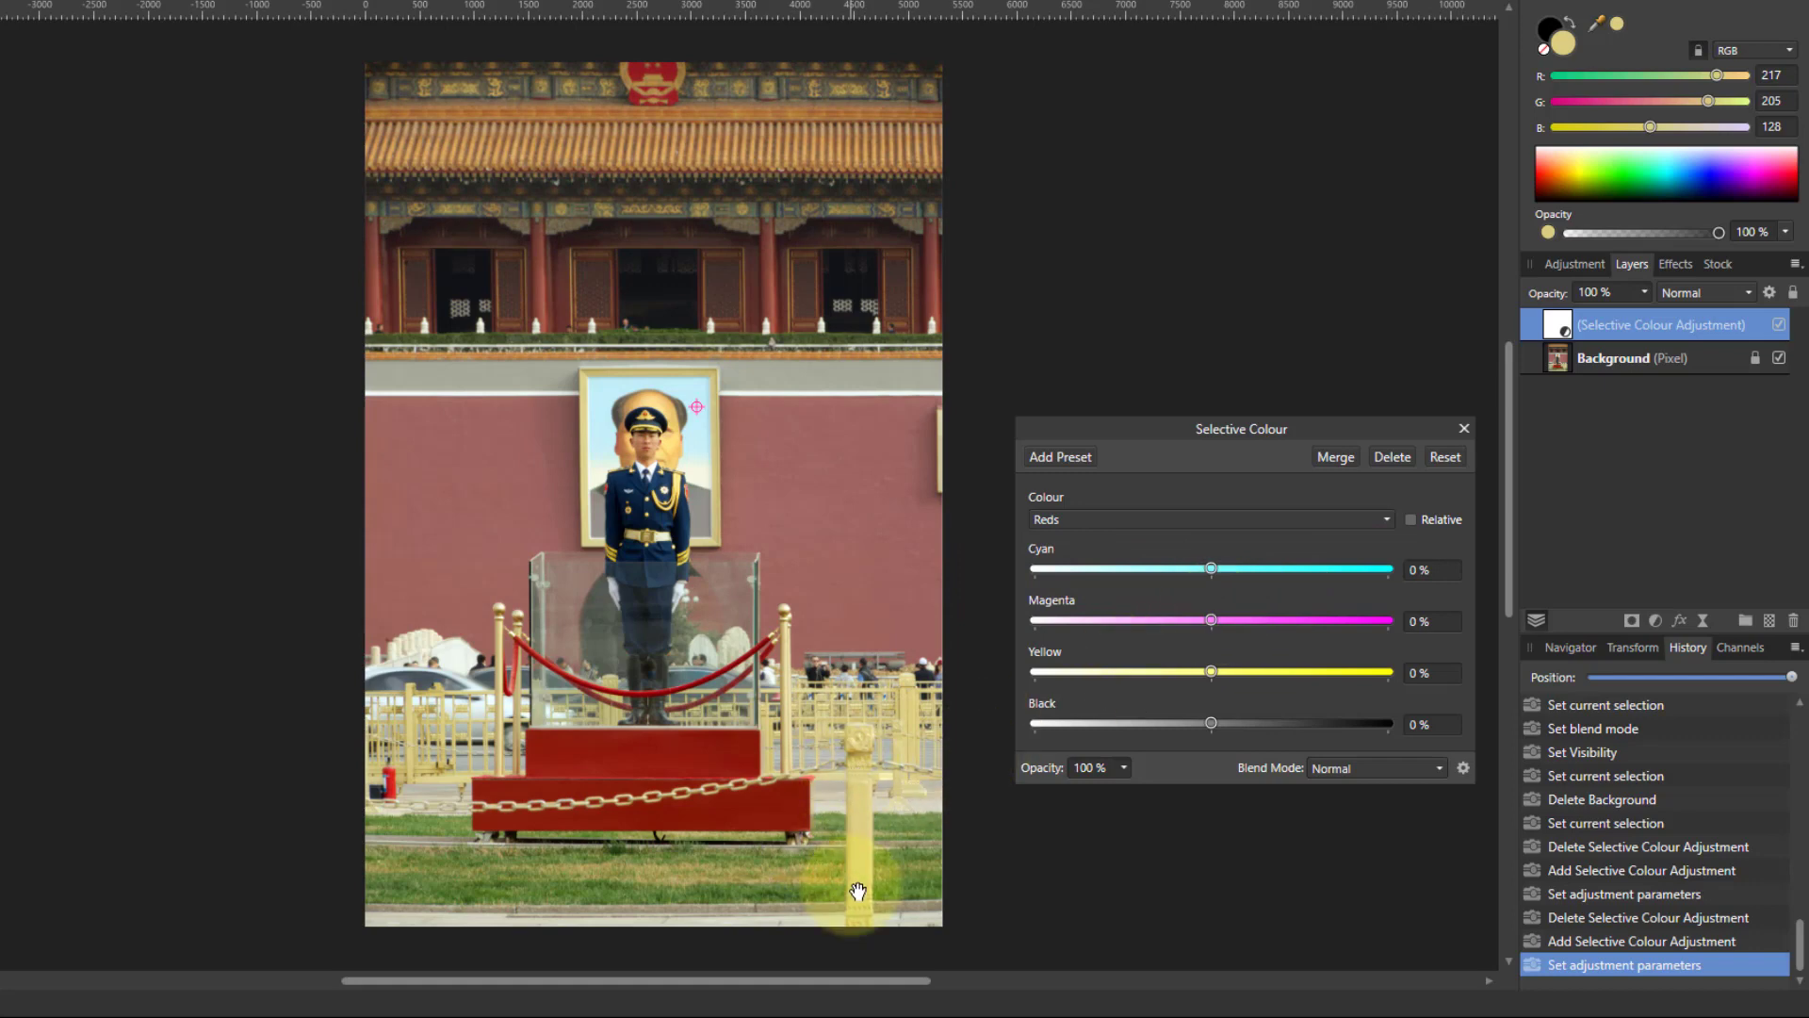
{"action": "mouse_move", "coordinate": [1211, 723]}
{"action": "left_mouse_down"}
{"action": "mouse_move", "coordinate": [1368, 717]}
{"action": "mouse_move", "coordinate": [1103, 745]}
{"action": "mouse_move", "coordinate": [1351, 749]}
{"action": "mouse_move", "coordinate": [1207, 755]}
{"action": "left_mouse_up"}
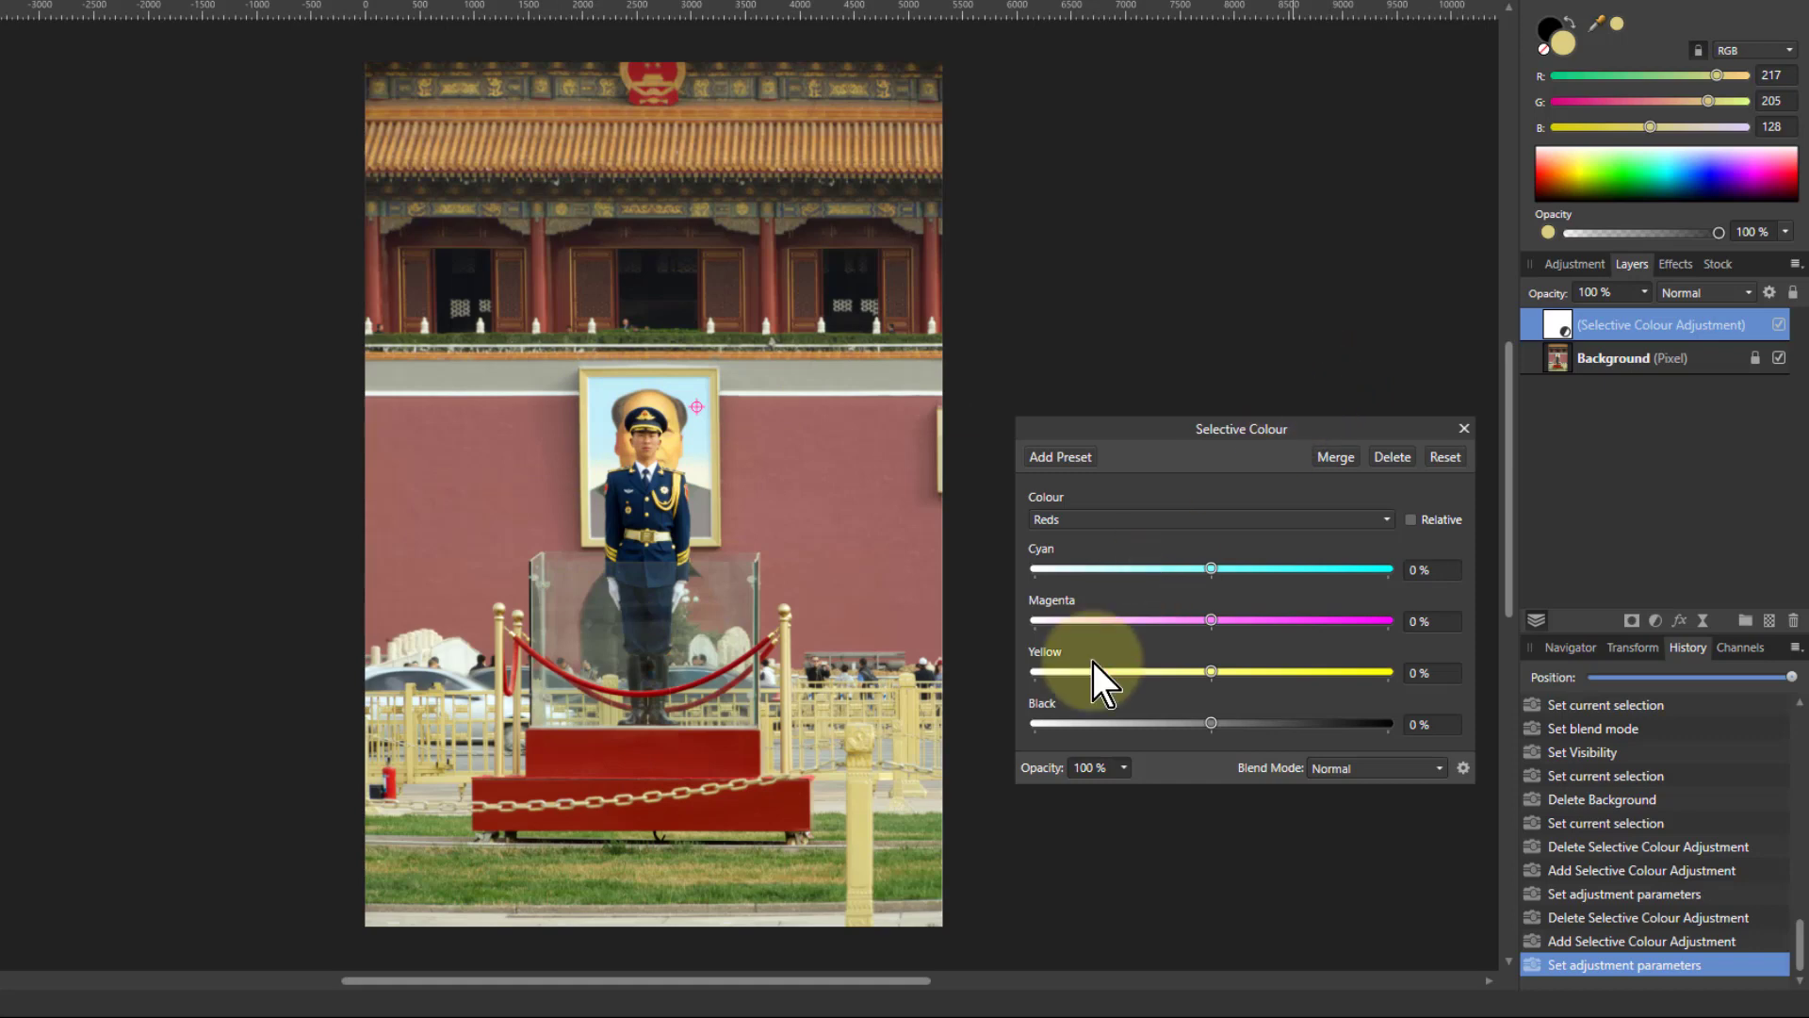
Switch the photo's Selective Colour to Yellows and try a Cyan shift, leaving it at 0%.
{"action": "left_click", "coordinate": [1123, 522]}
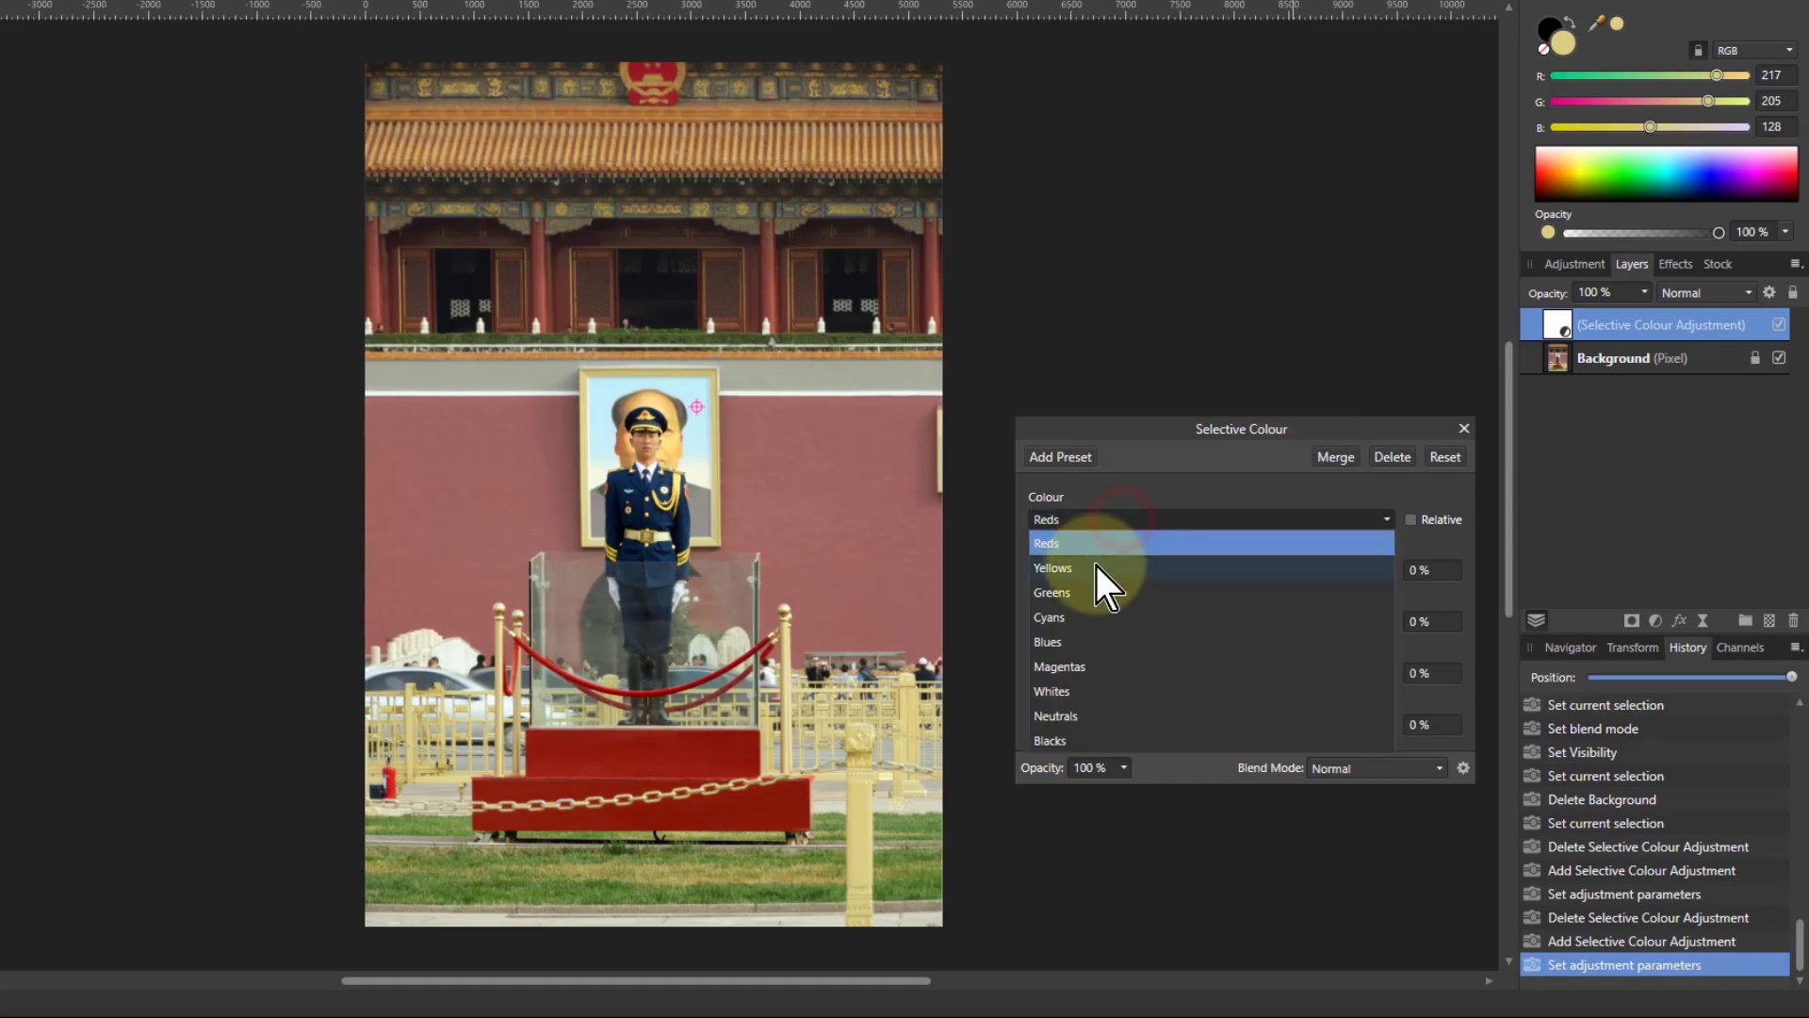
{"action": "left_click", "coordinate": [1095, 569]}
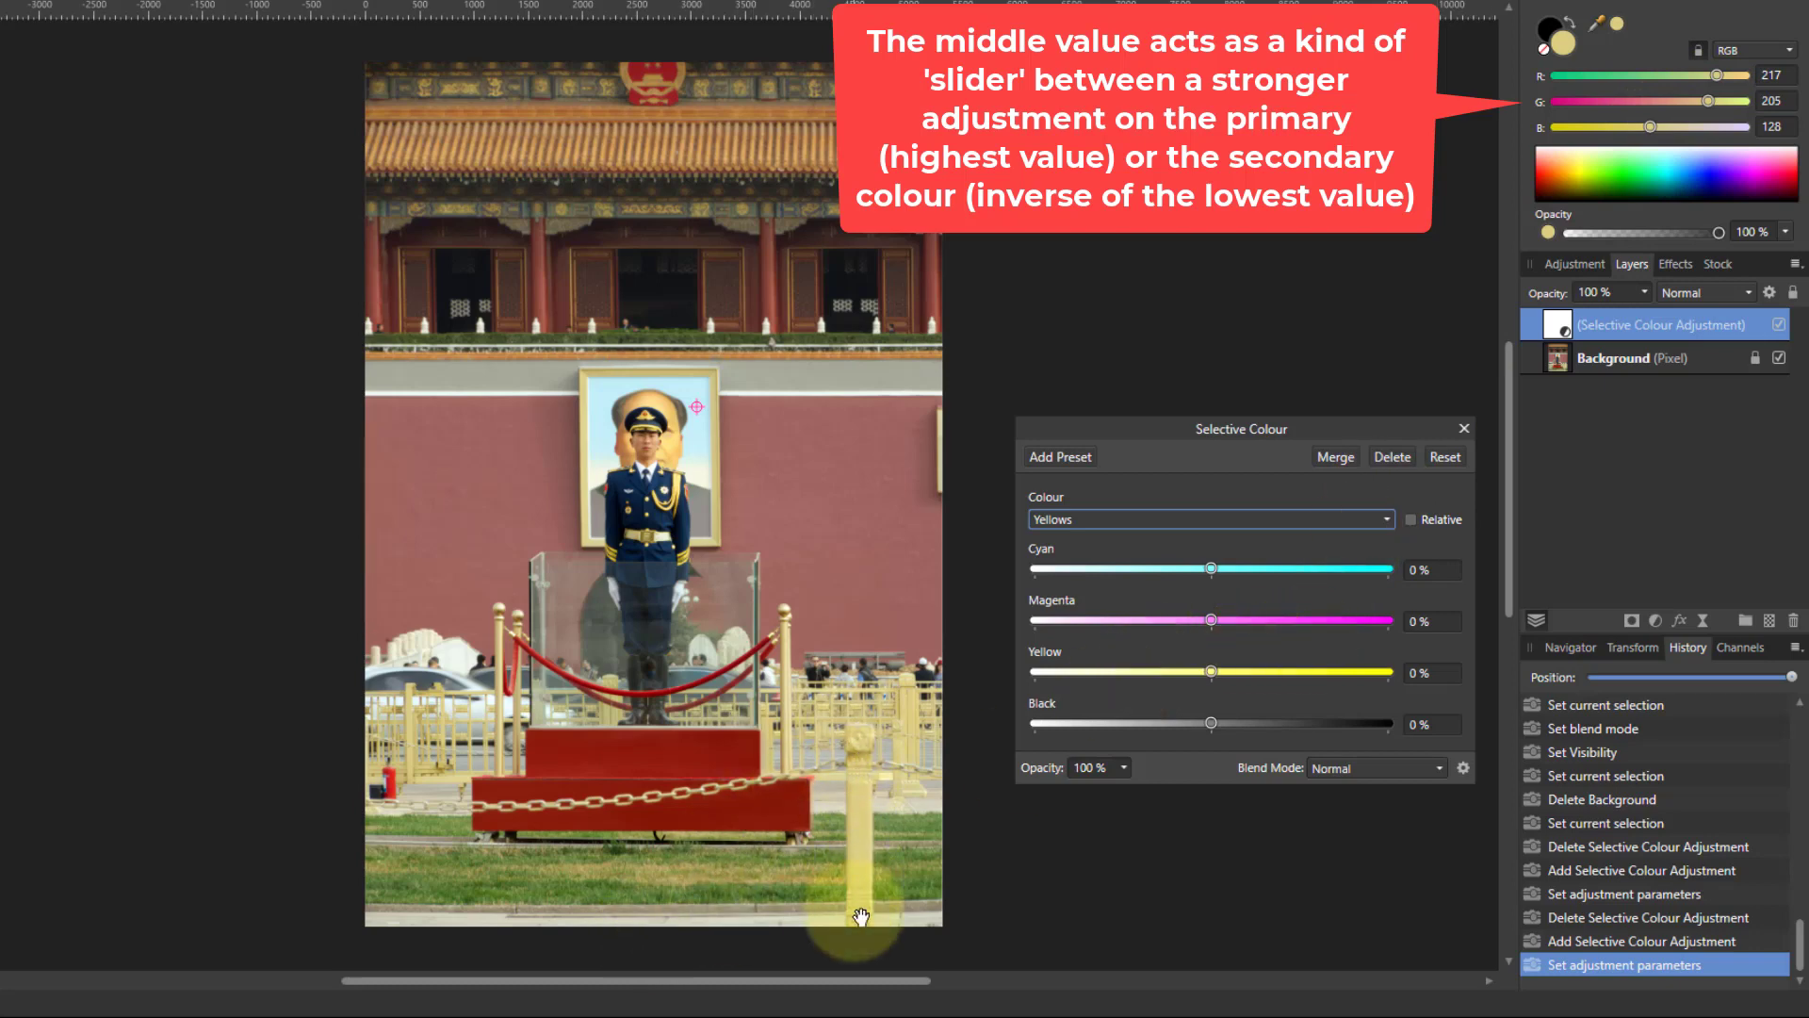
{"action": "left_click_drag", "start_coordinate": [1212, 571], "coordinate": [1213, 636]}
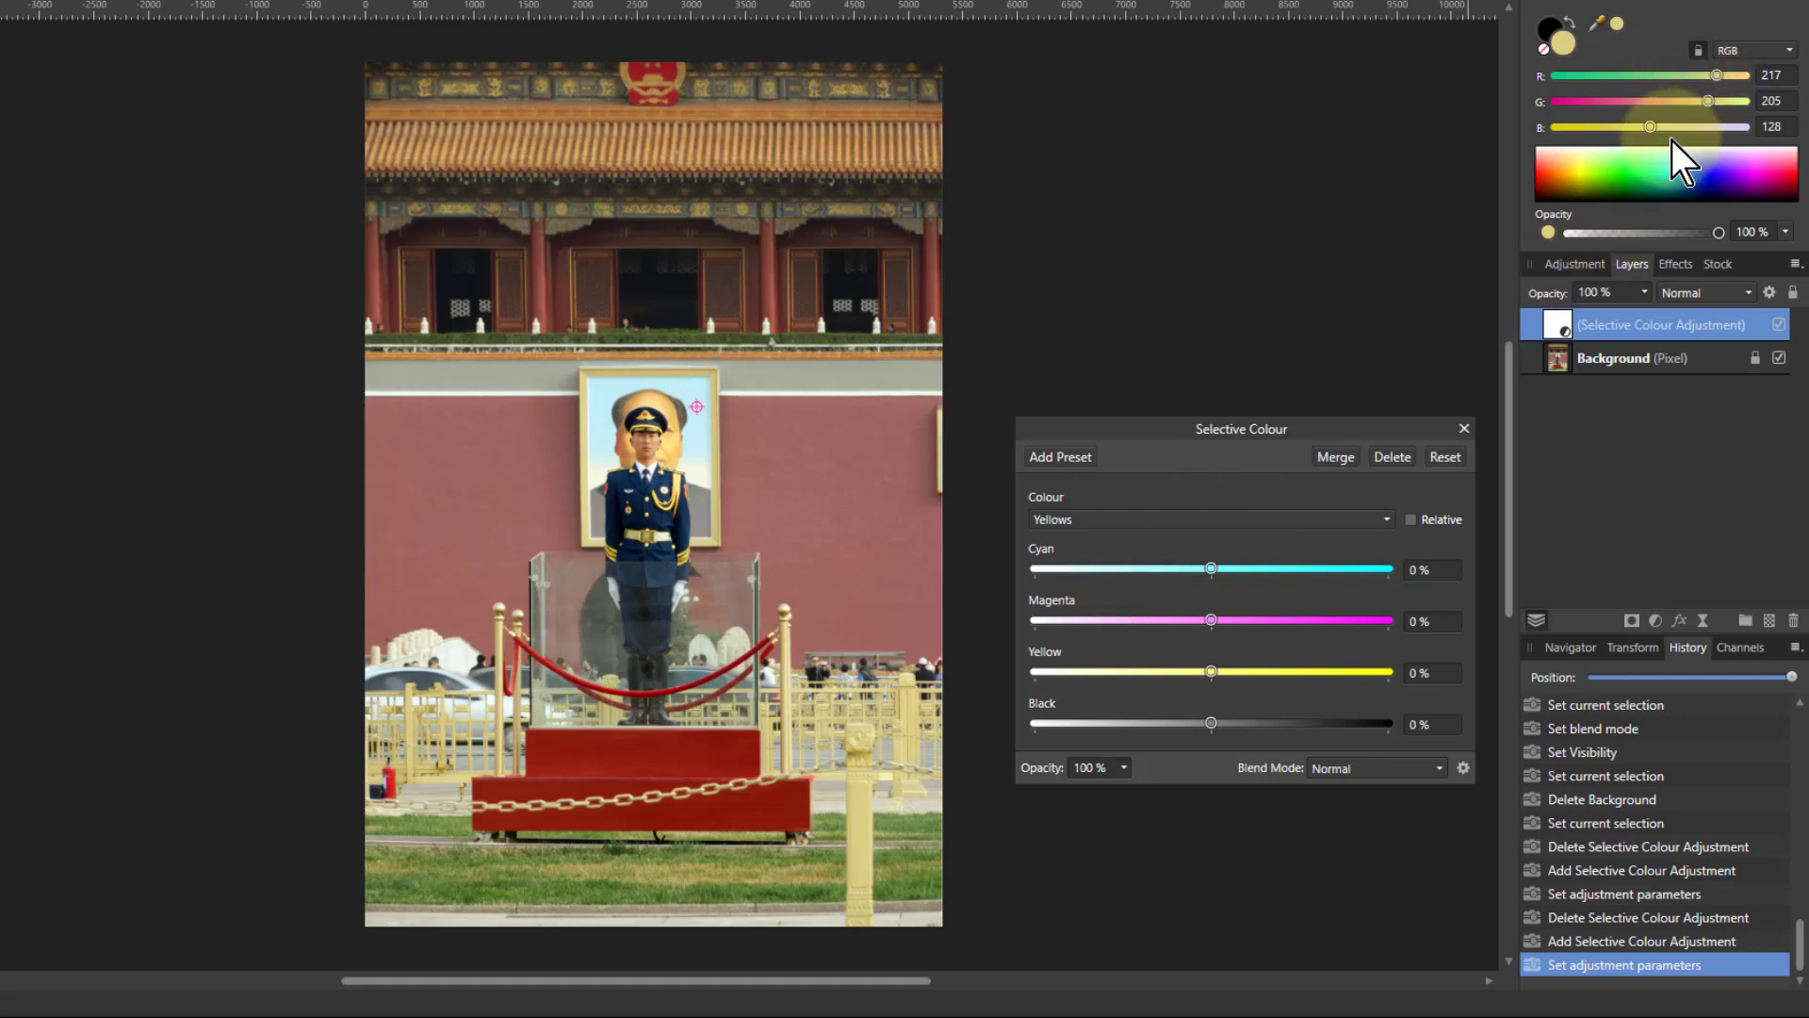
Sample the red wall beside the portrait as the current colour.
{"action": "left_click_drag", "start_coordinate": [1594, 36], "coordinate": [816, 471]}
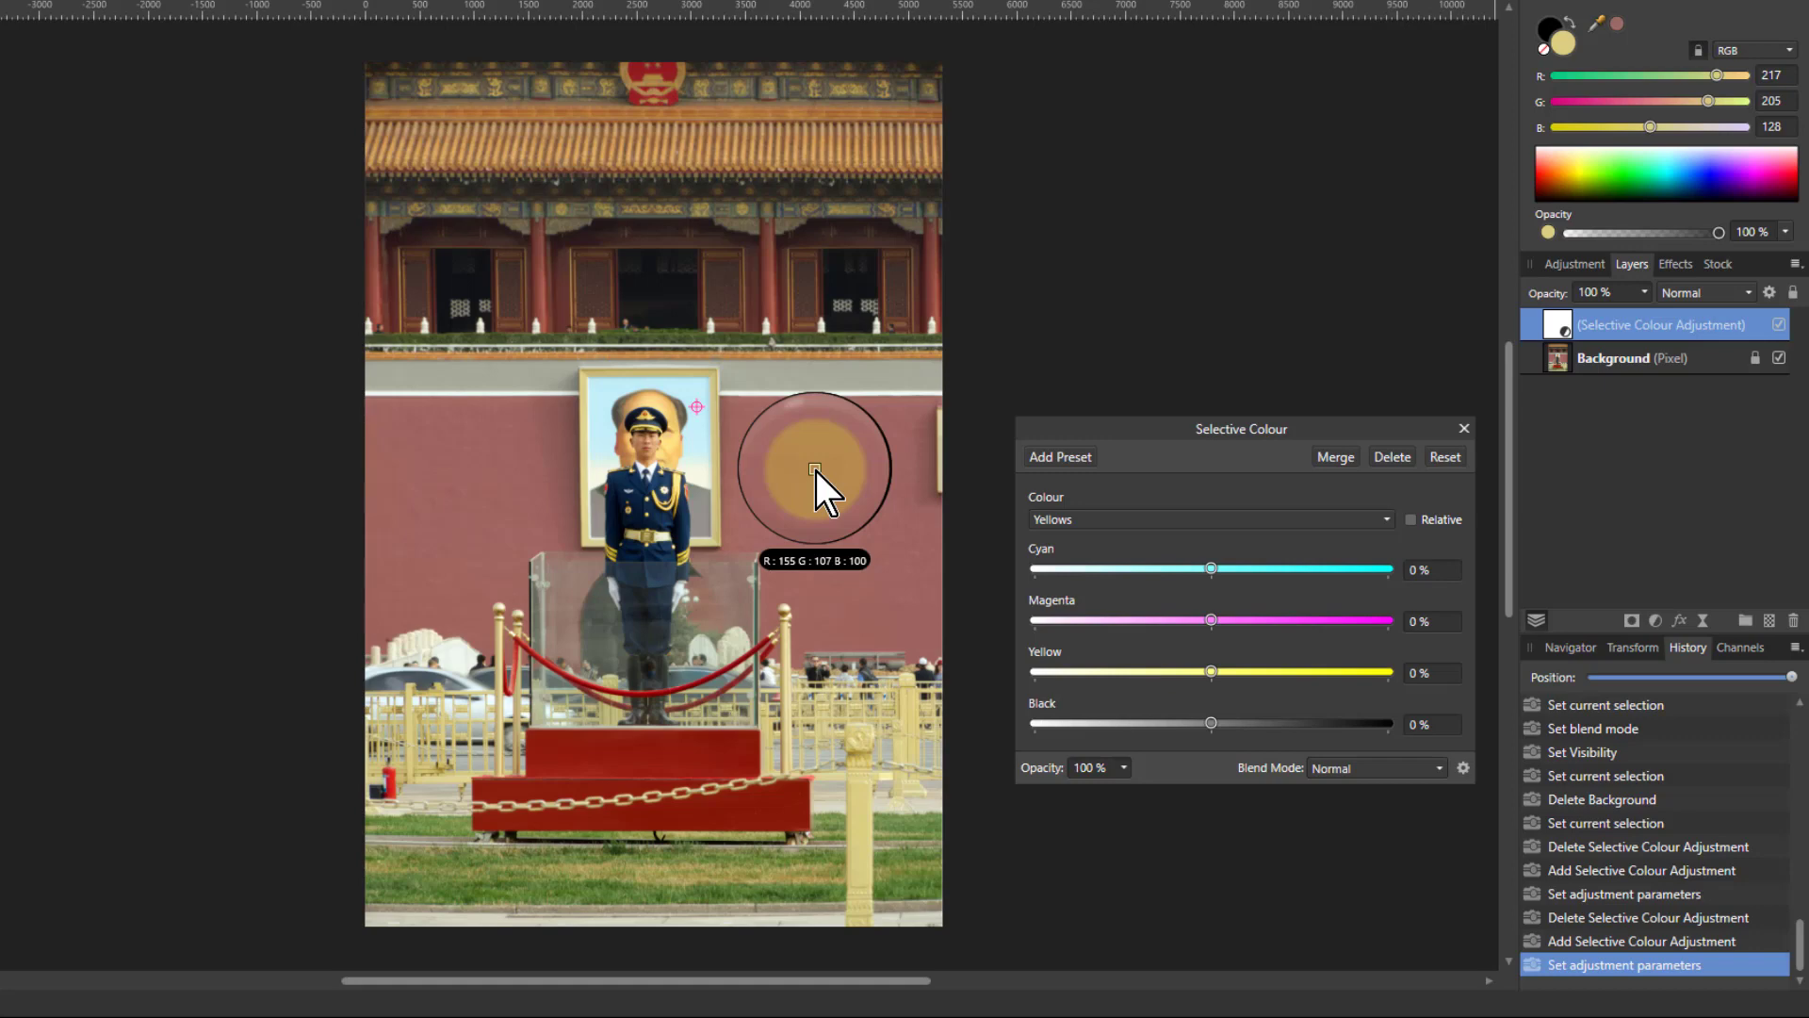
{"action": "left_click_drag", "start_coordinate": [816, 471], "coordinate": [816, 471]}
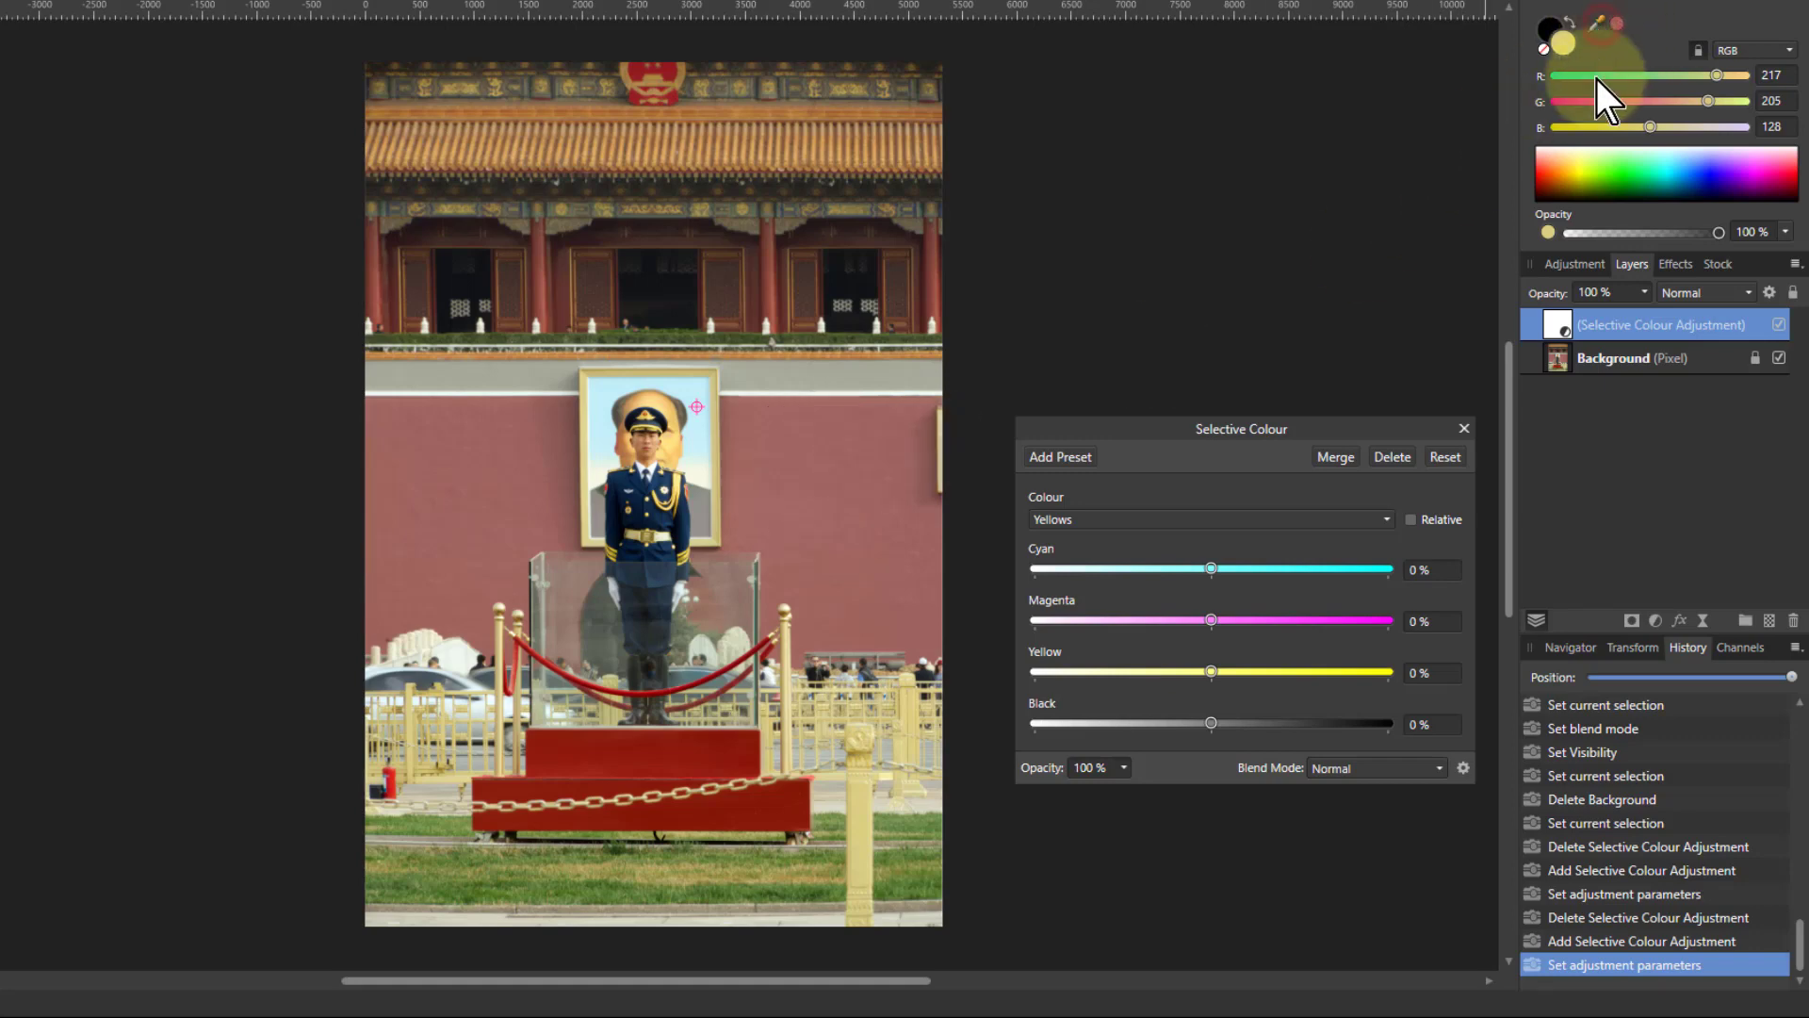
{"action": "left_click", "coordinate": [1597, 29]}
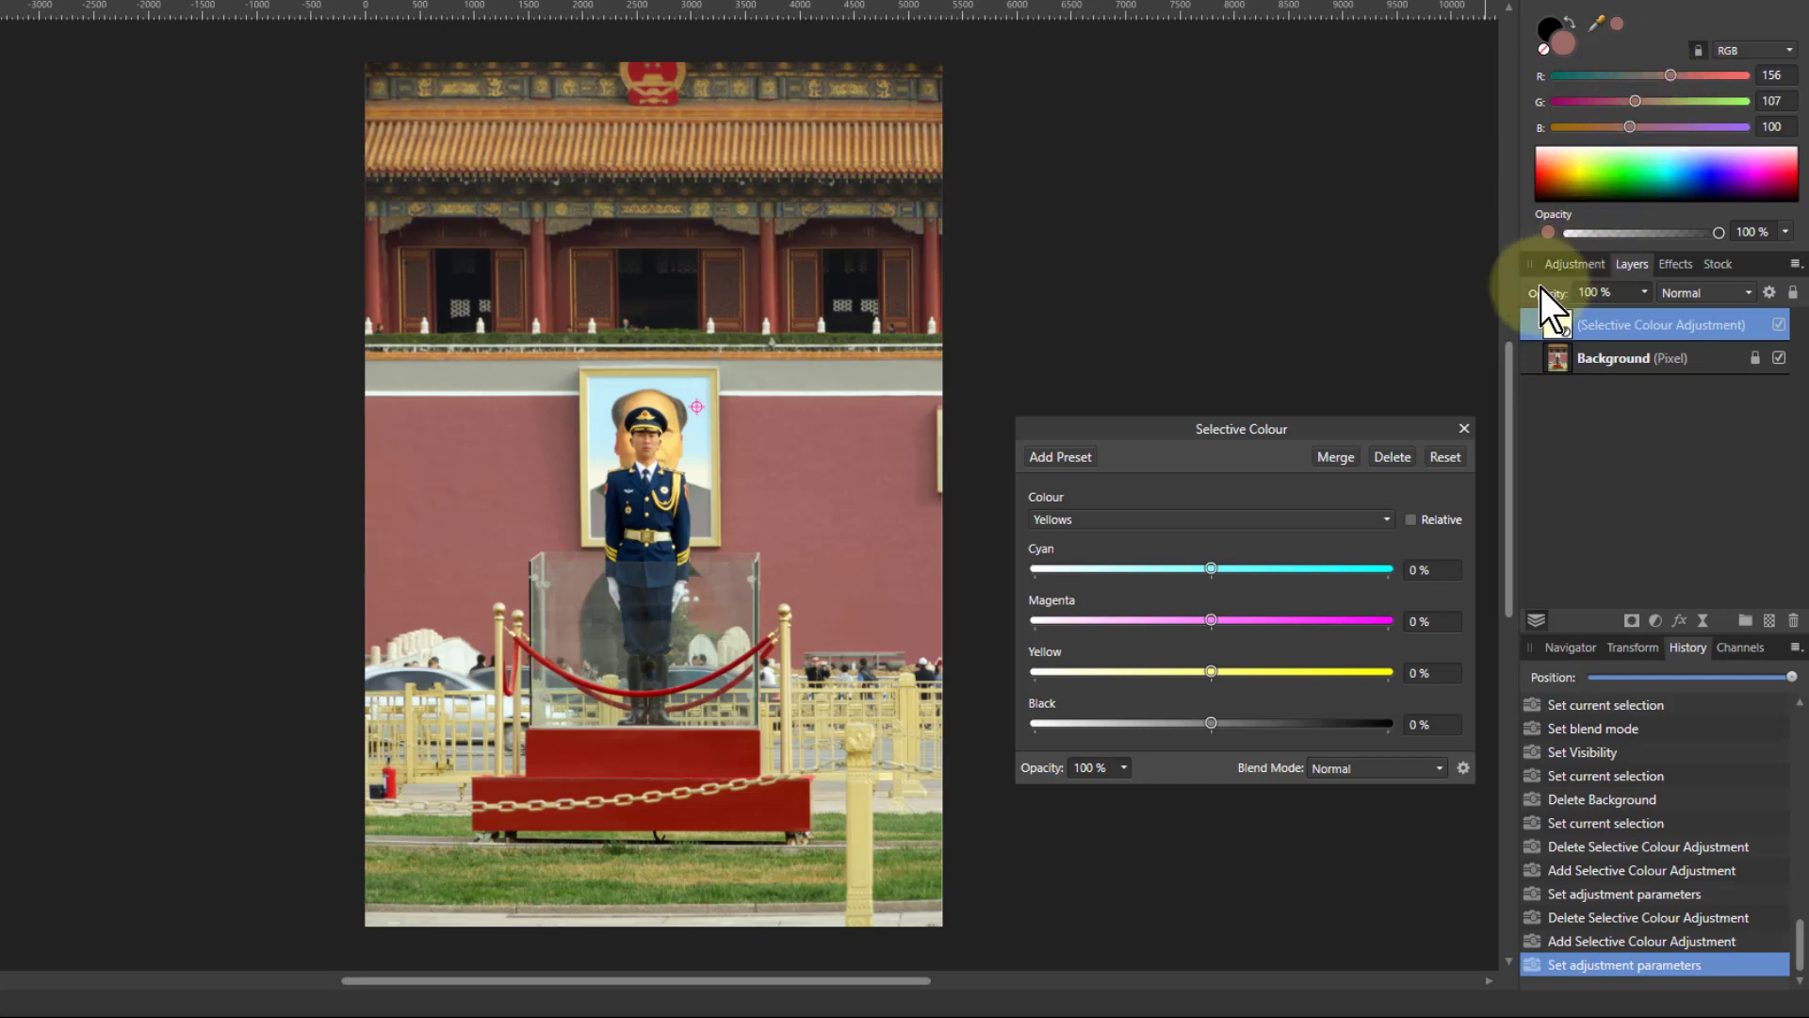
Target Reds in Selective Colour and raise Cyan to 25%.
{"action": "left_click", "coordinate": [1104, 516]}
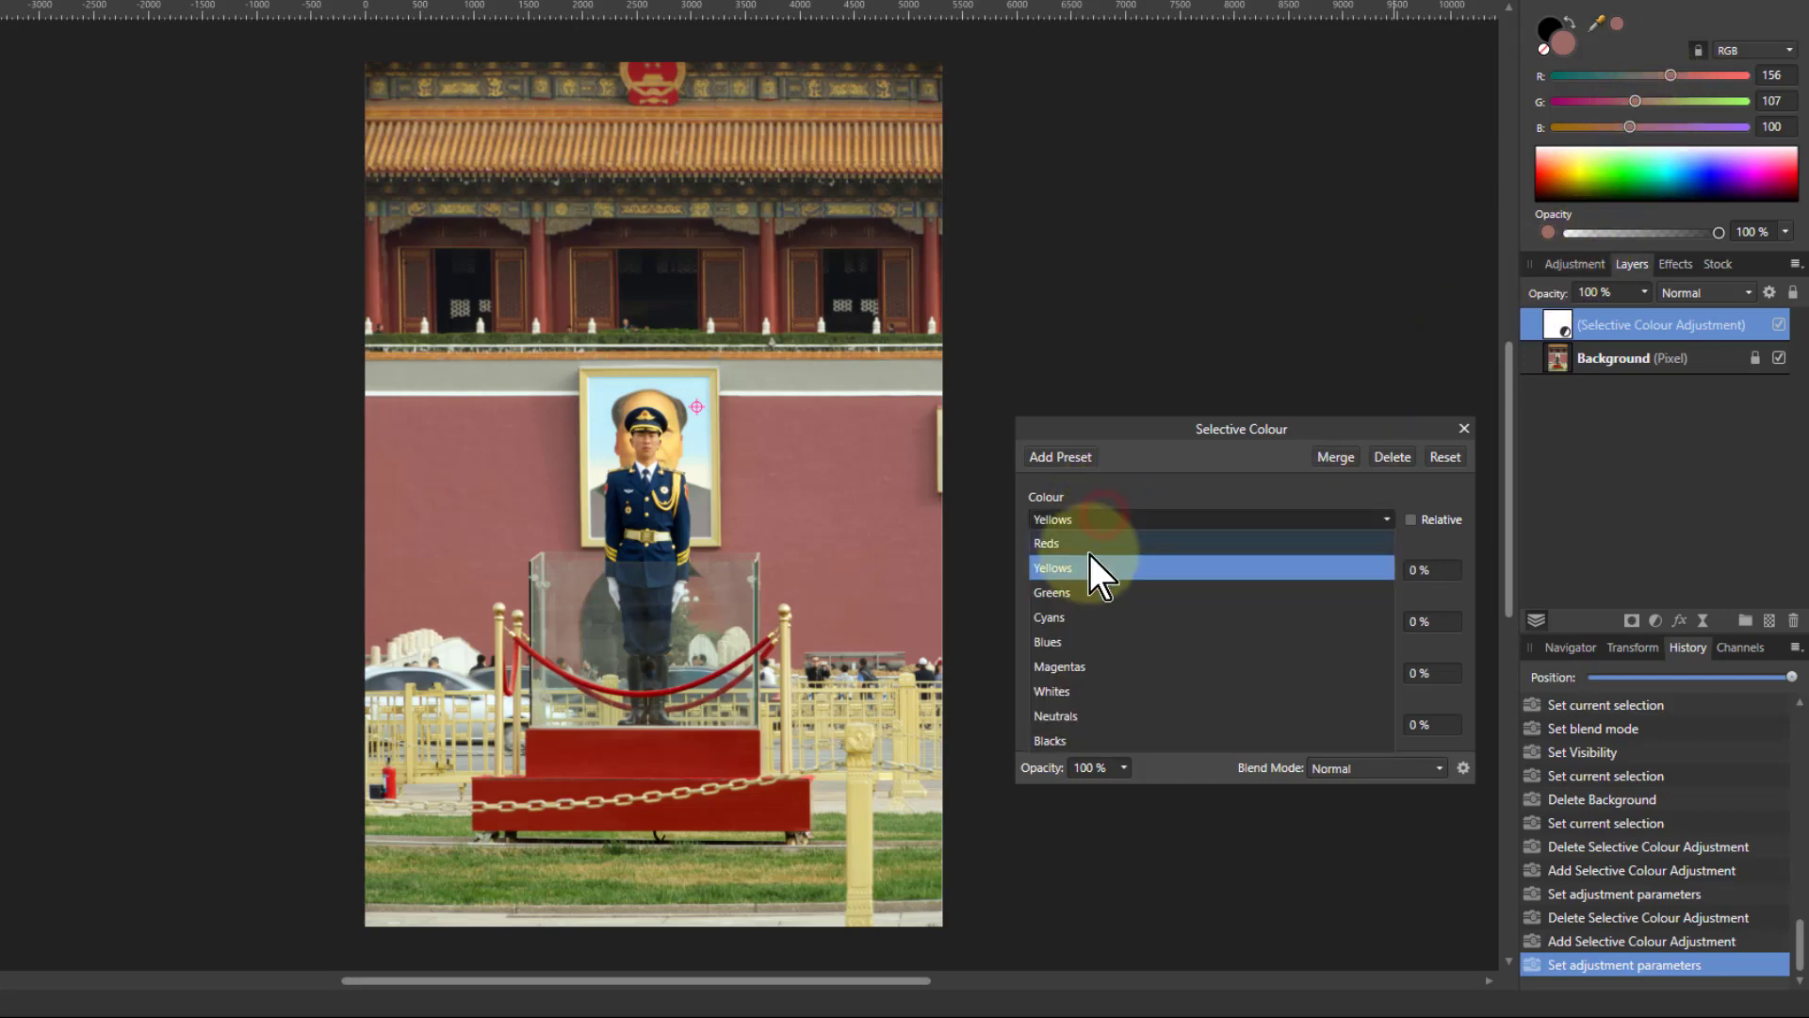
{"action": "left_click", "coordinate": [1082, 546]}
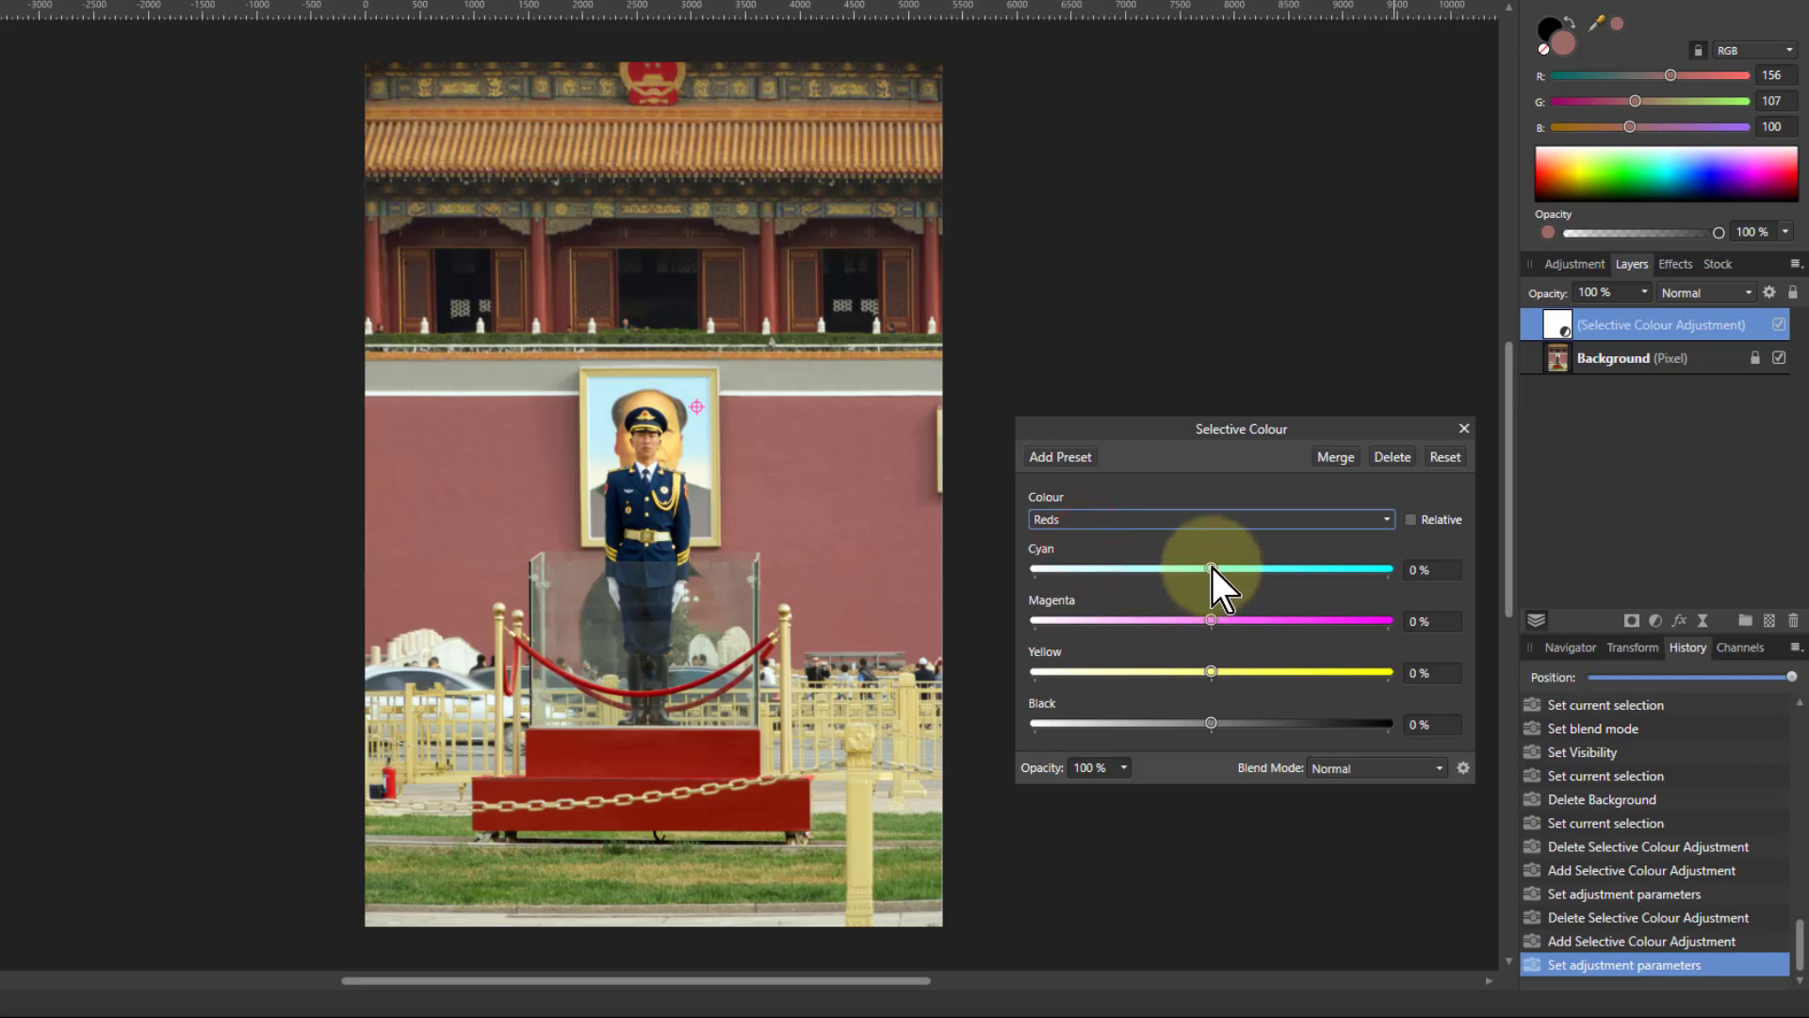
{"action": "left_click_drag", "start_coordinate": [1212, 568], "coordinate": [1256, 568]}
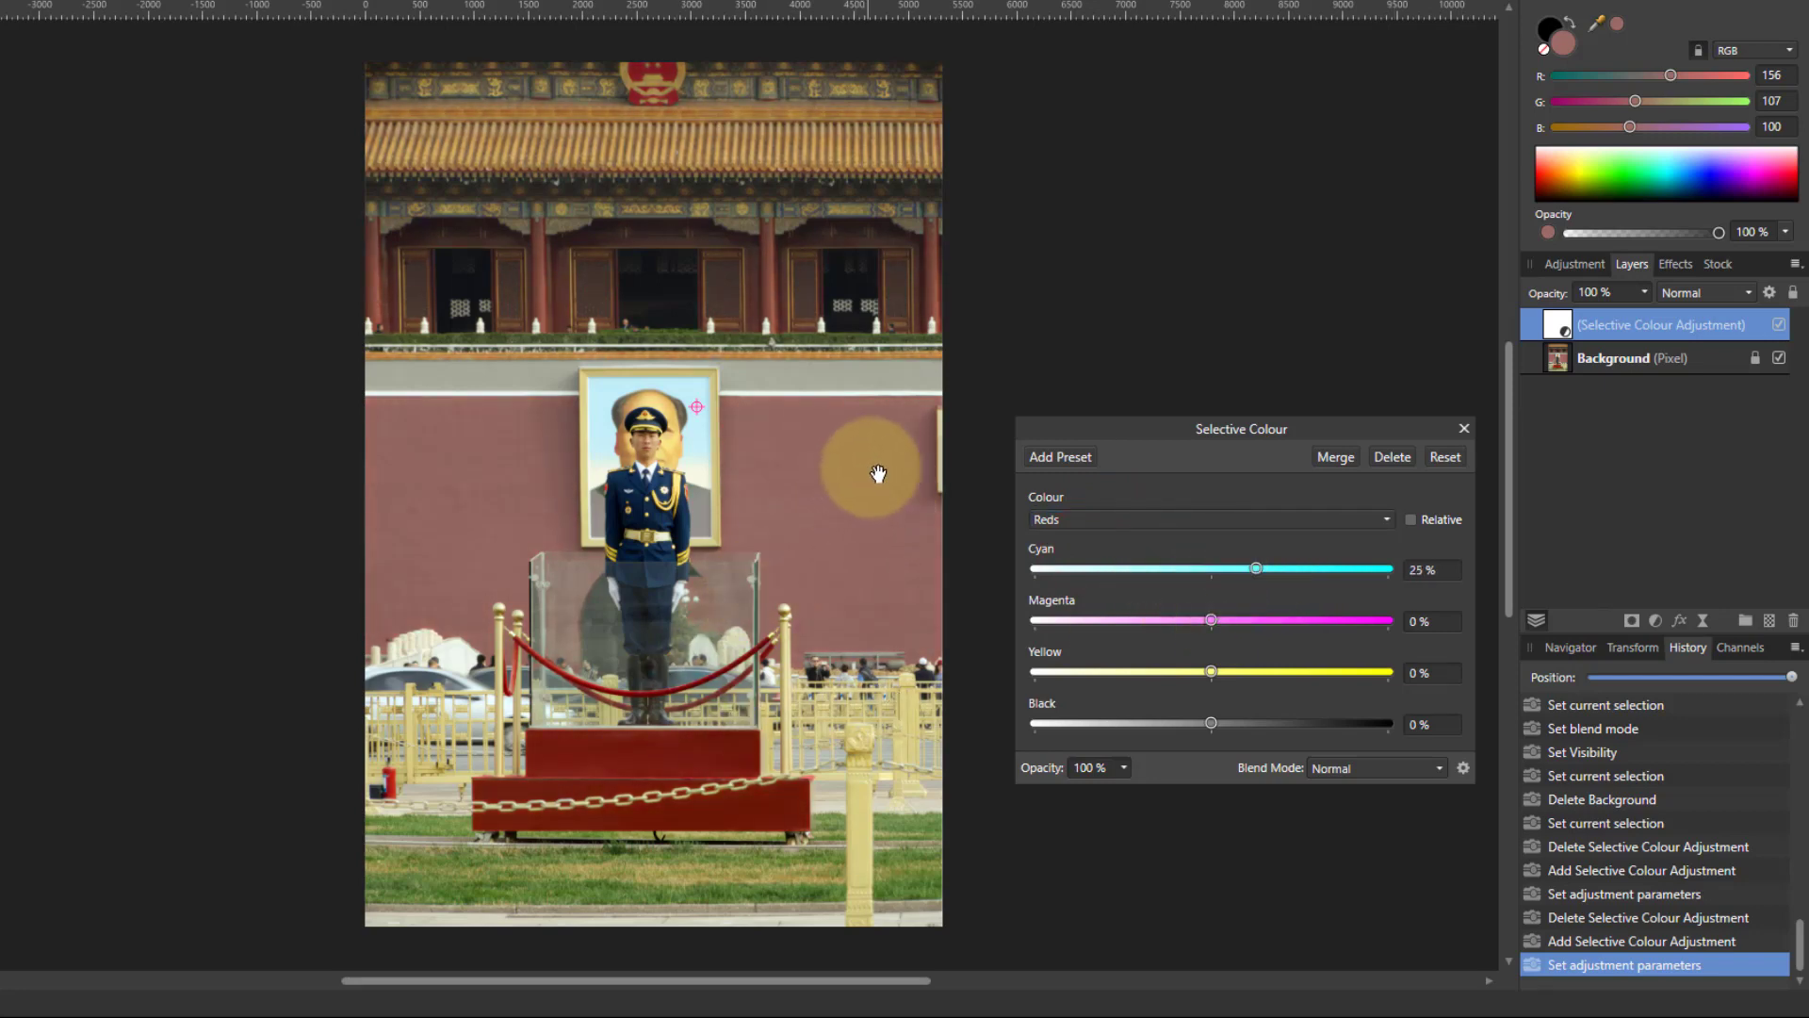